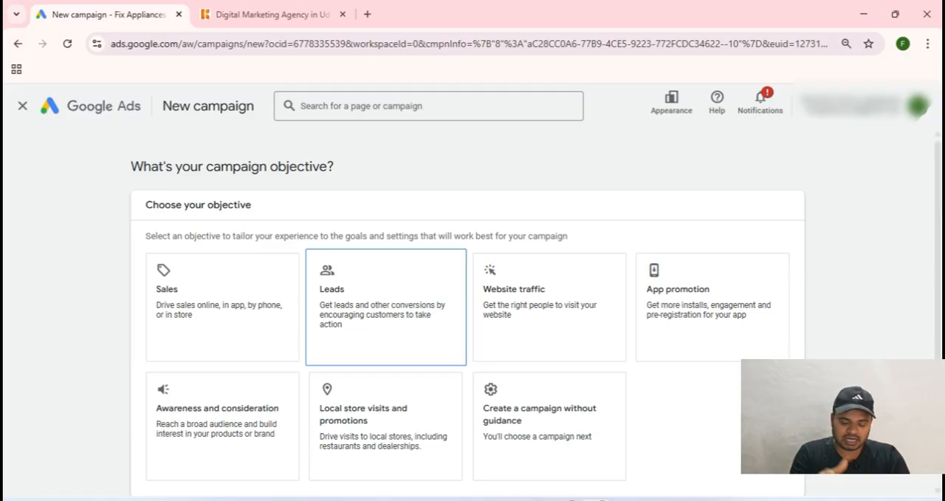
Step: Choose Leads as the campaign objective and continue with the account-default conversion goals
scroll(472, 296, down, 1)
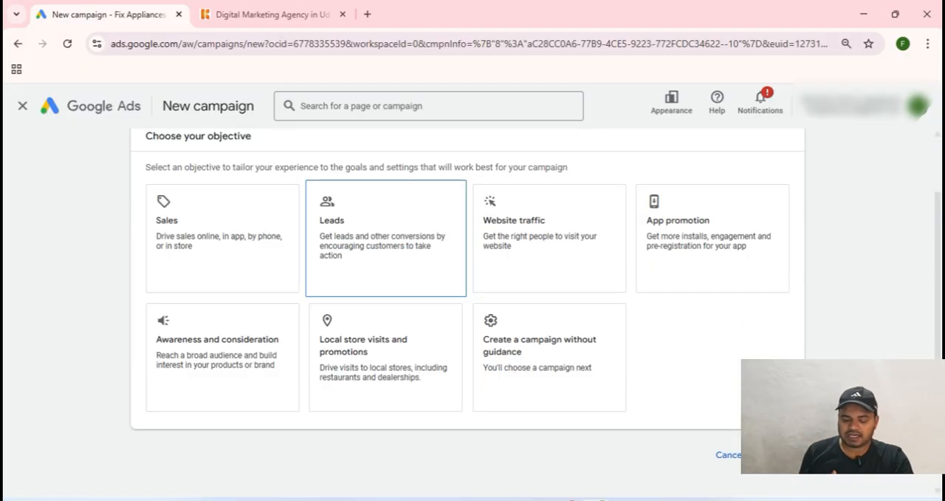
click(386, 239)
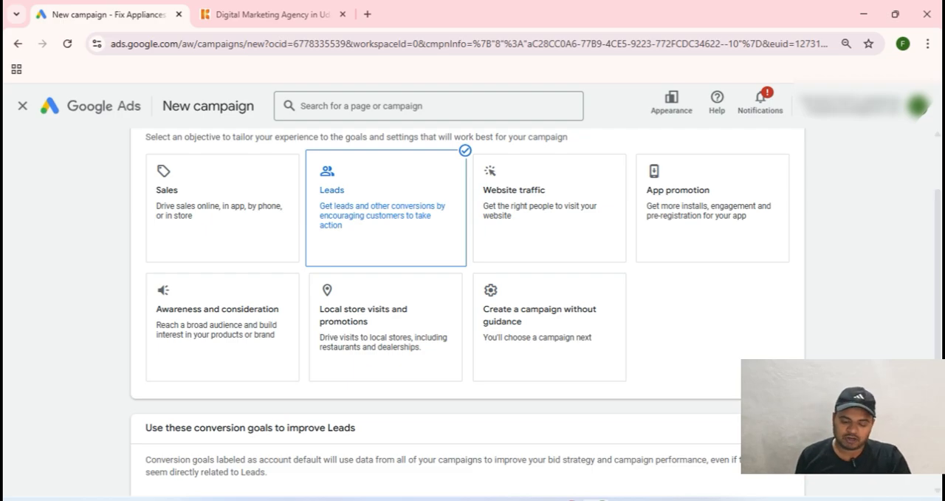
scroll(468, 295, down, 3)
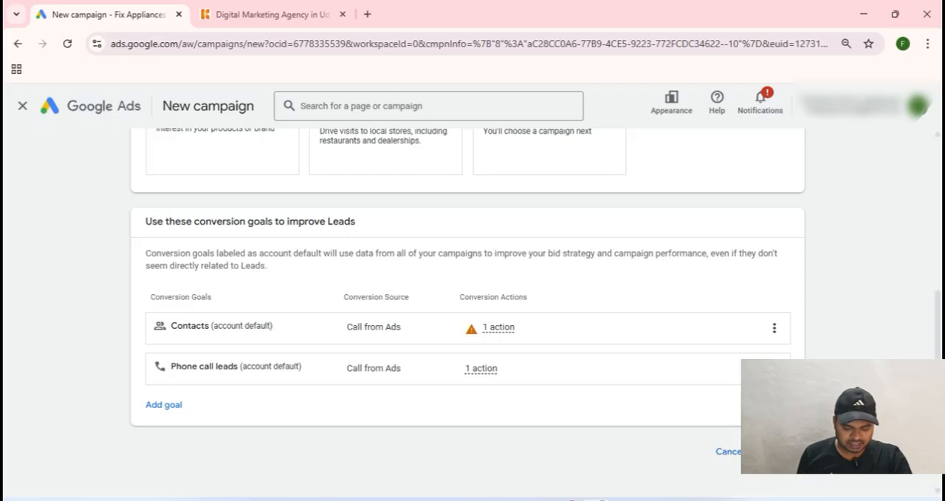
scroll(473, 308, down, 1)
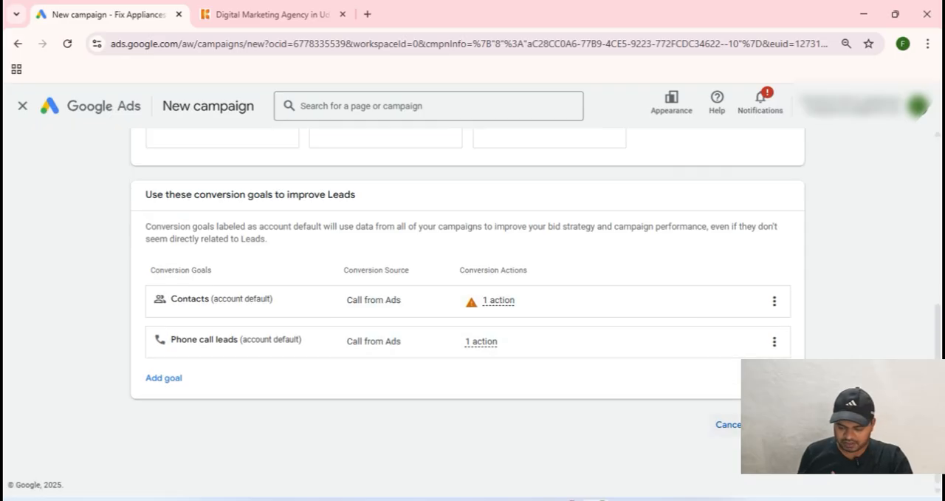
click(776, 425)
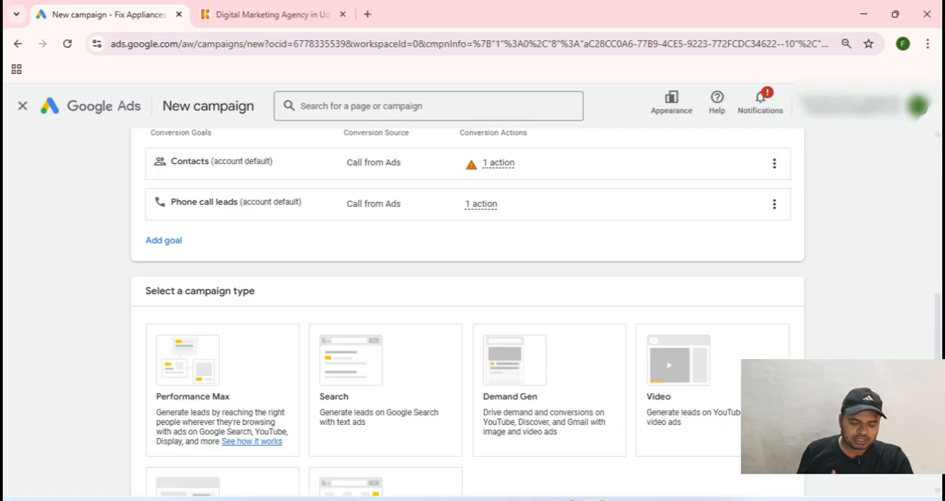
Step: Select Search as the campaign type
scroll(473, 310, down, 1)
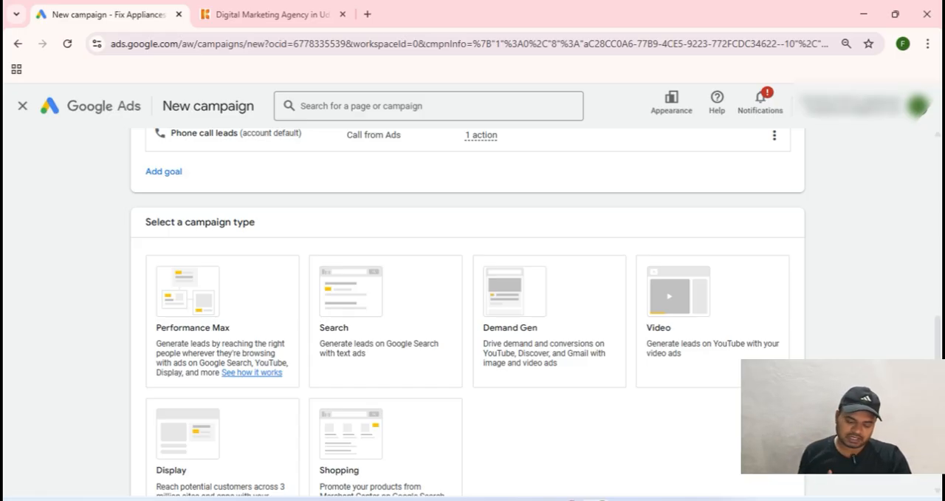
click(385, 338)
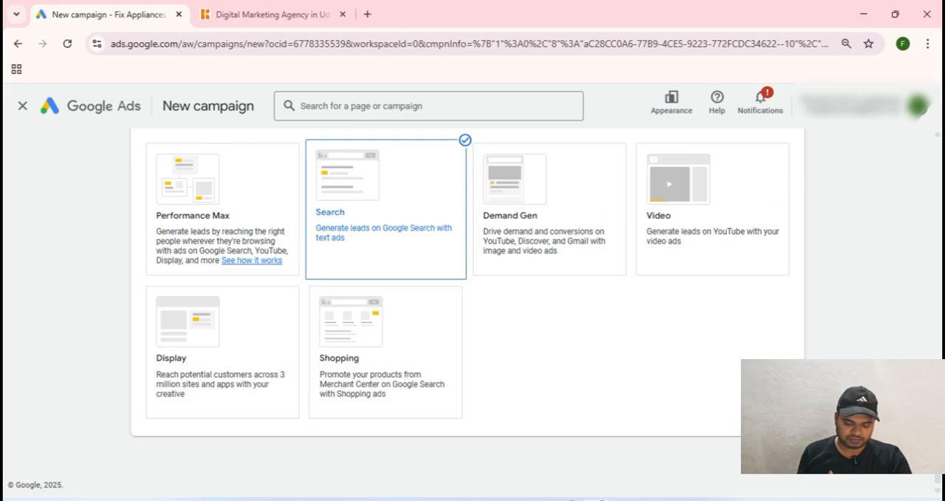
scroll(467, 311, up, 1)
scroll(386, 244, down, 3)
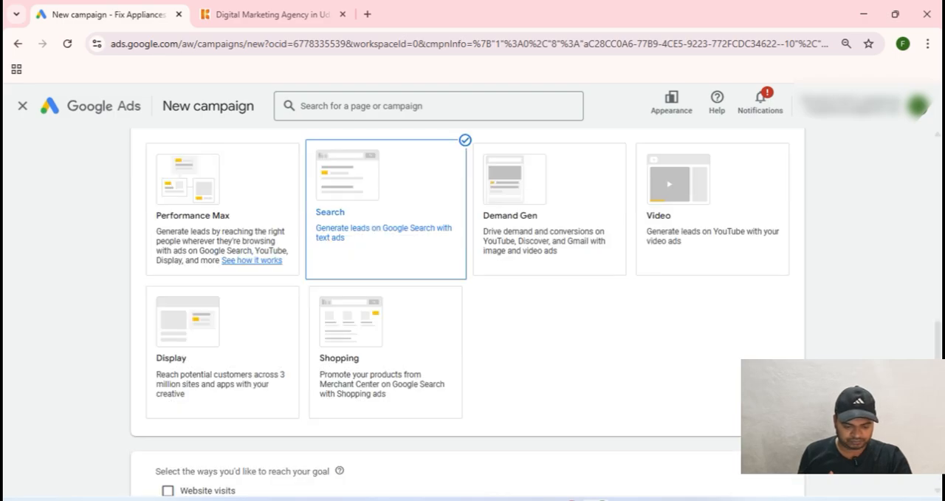
Step: Select Store visits as the way to reach the campaign goal
scroll(385, 244, down, 1)
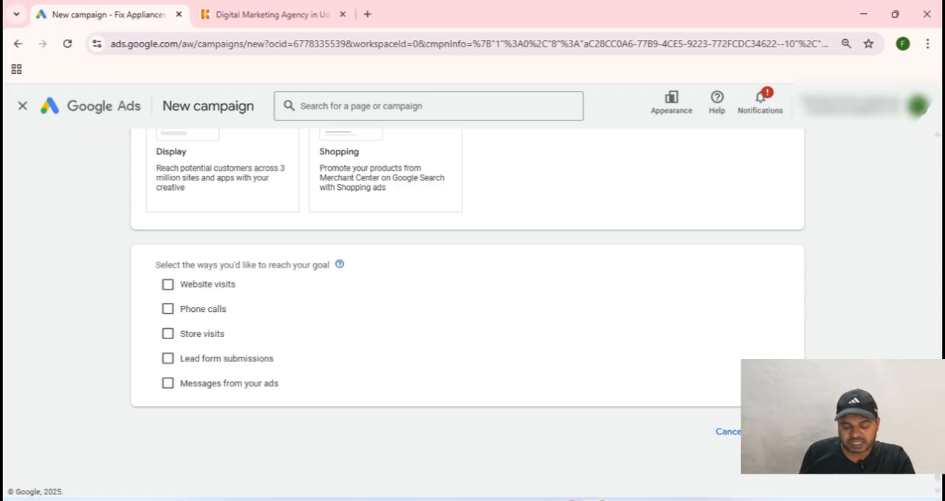
mouse_move(339, 264)
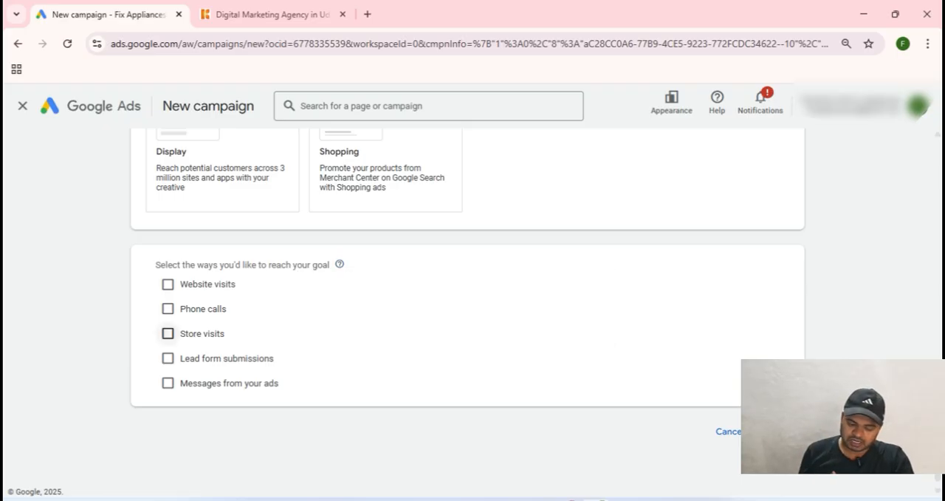
click(168, 334)
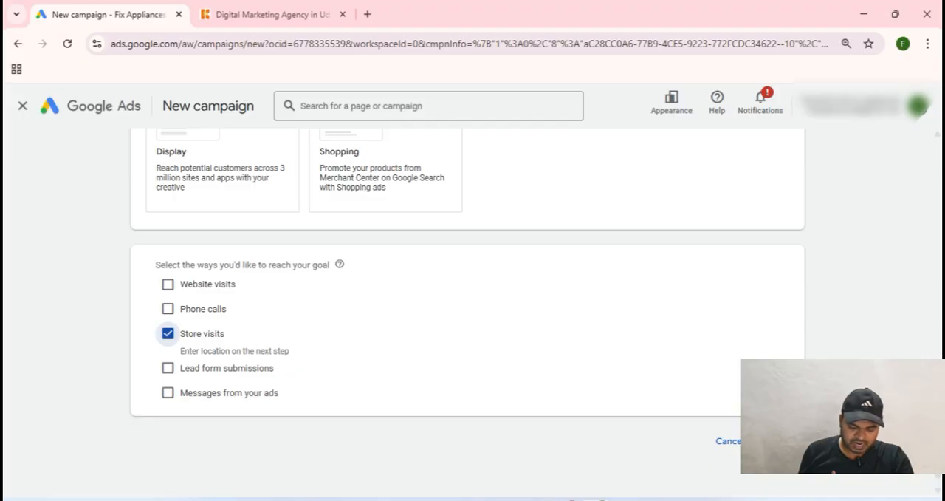
scroll(407, 309, down, 1)
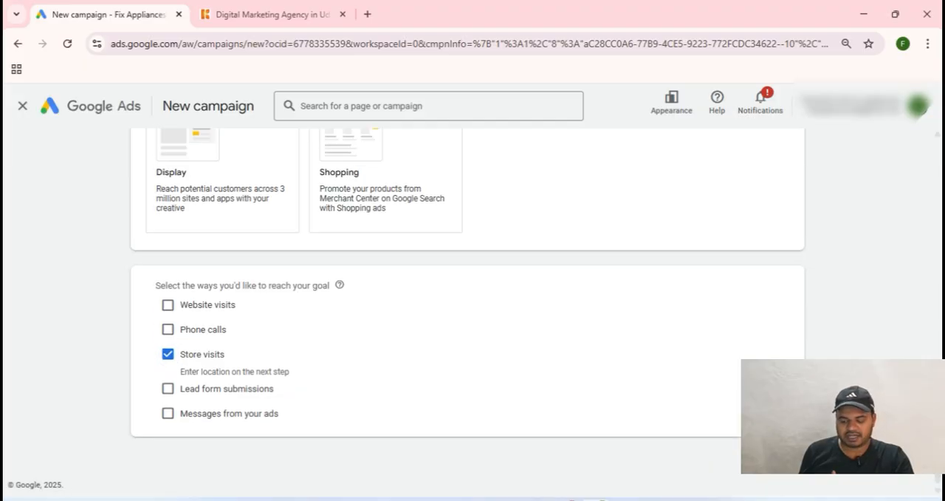
Step: Keep the campaign name Leads-Search-5 and start a new campaign instead of finishing a saved draft
scroll(467, 311, down, 2)
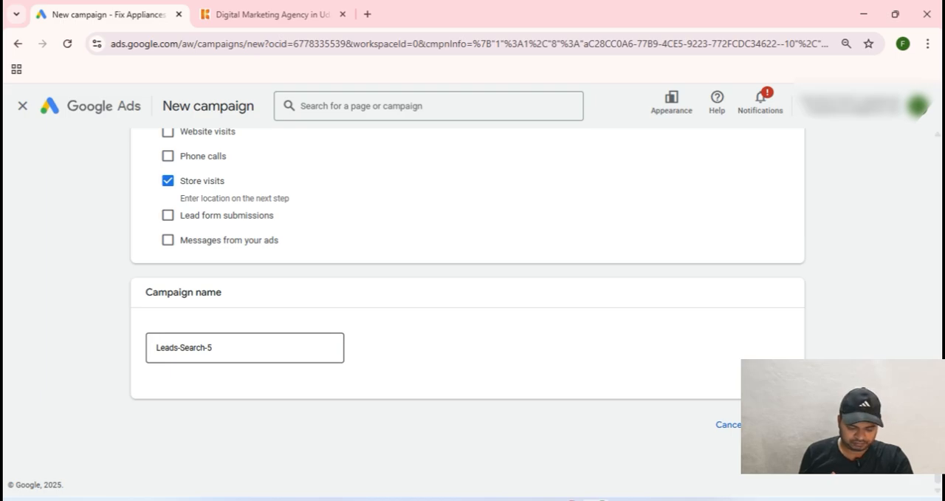
click(244, 347)
click(402, 355)
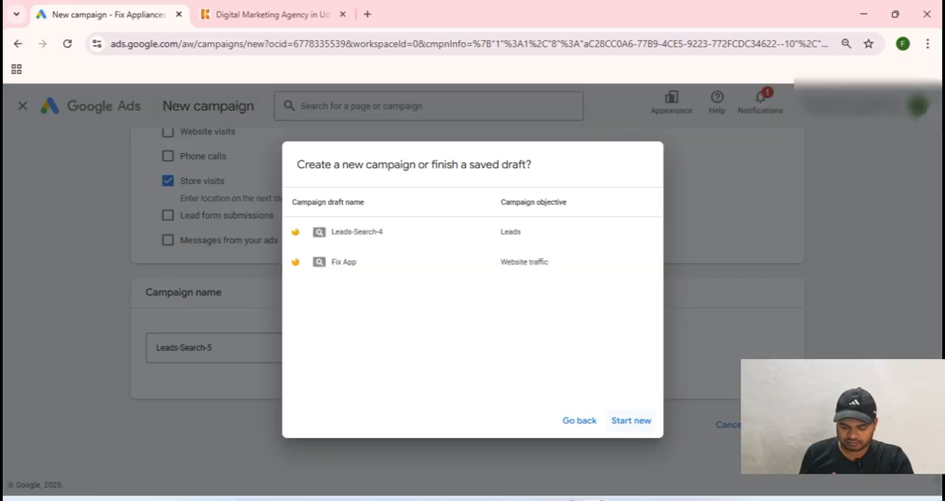
click(632, 421)
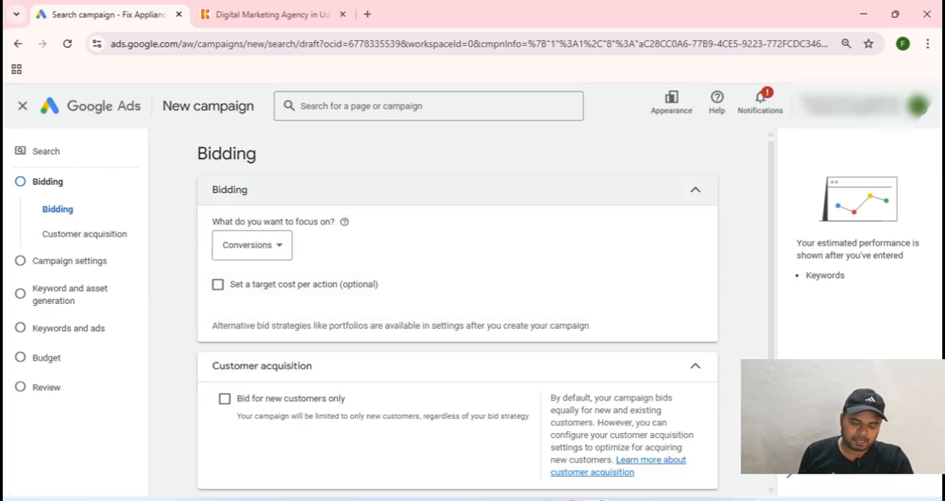
Step: Set the bidding focus to Clicks without a bid limit and proceed to the campaign settings
click(252, 245)
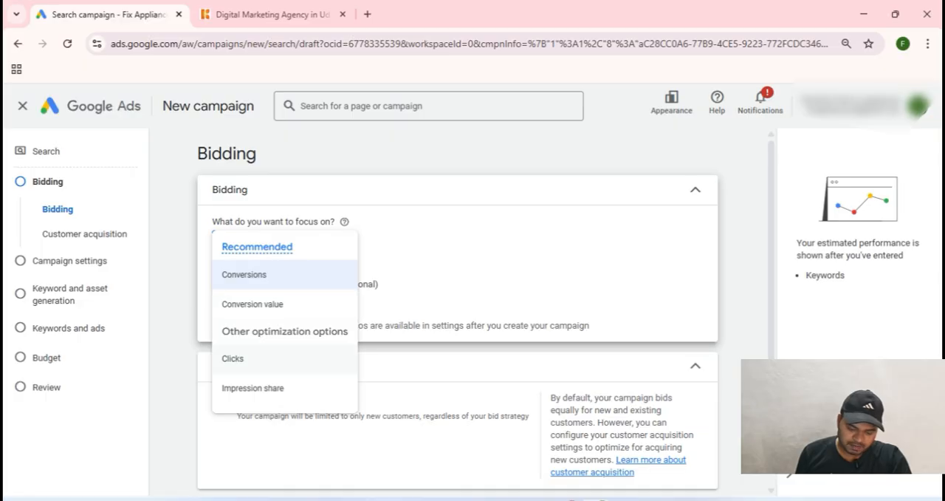
click(233, 358)
scroll(458, 310, down, 2)
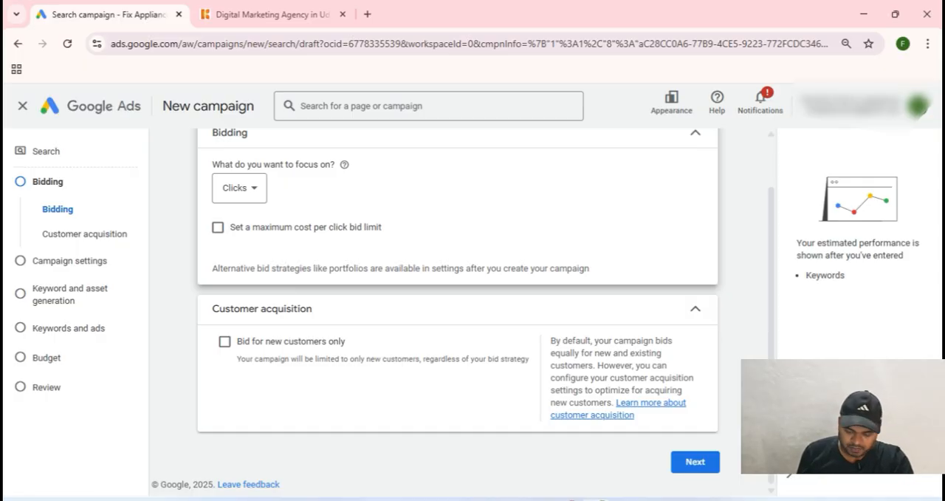
click(695, 461)
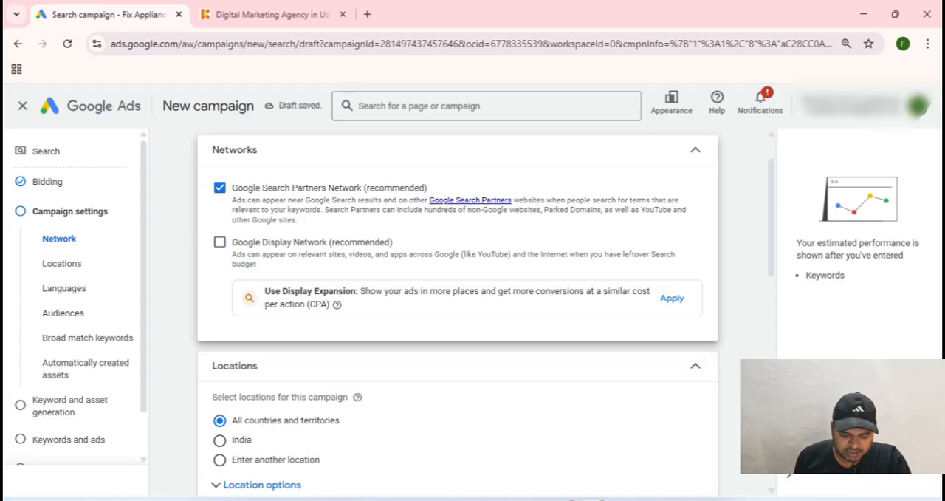
Step: Turn off the Google Search Partners Network and include the city of Udaipur, Rajasthan, India as the campaign's target location
click(219, 218)
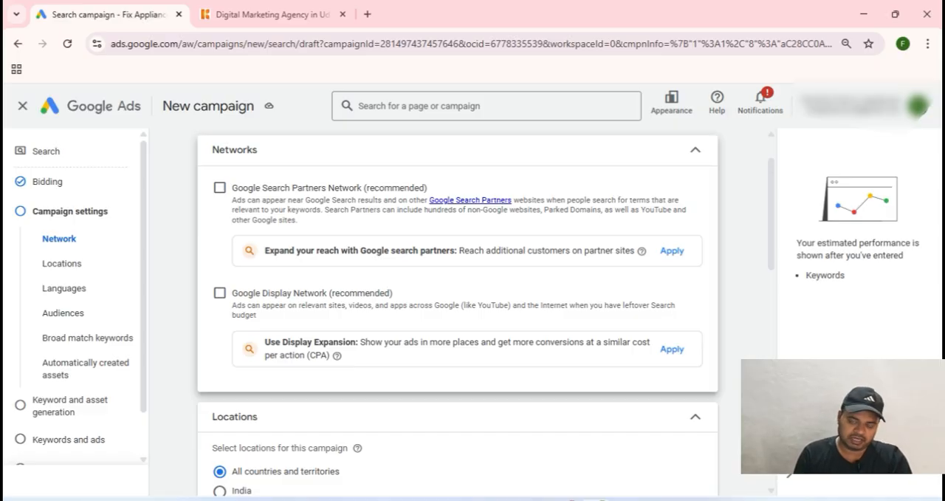
scroll(458, 311, down, 2)
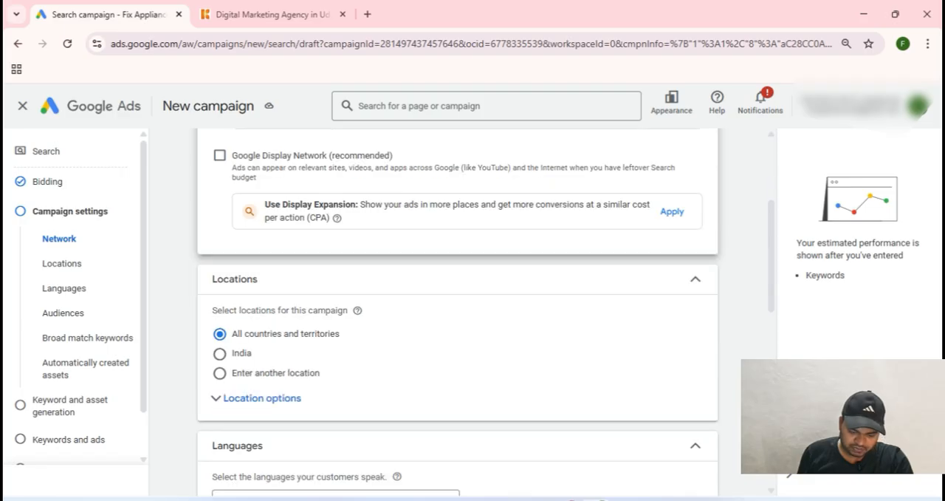
scroll(458, 311, down, 1)
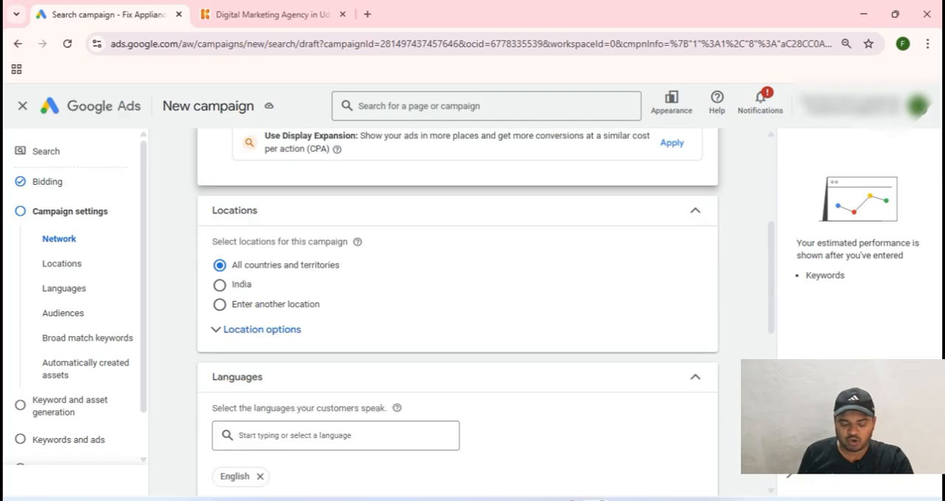
click(220, 305)
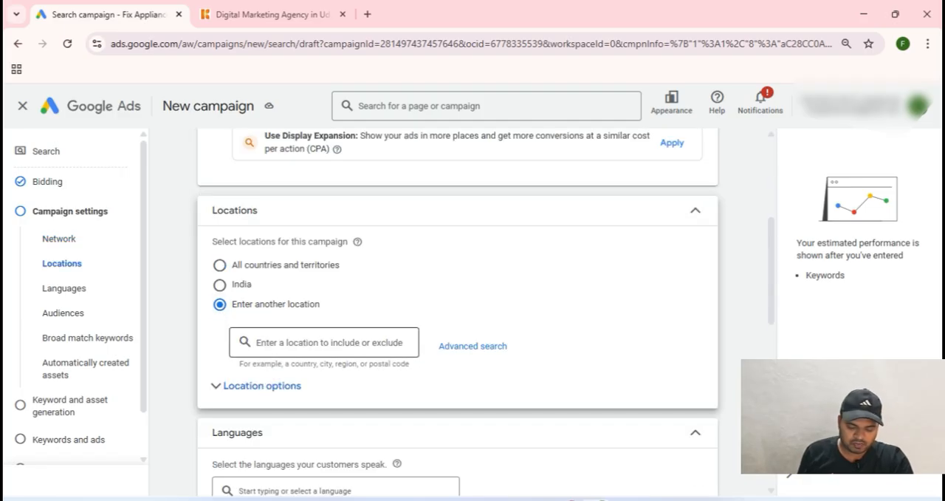
click(324, 343)
text(Udaipur)
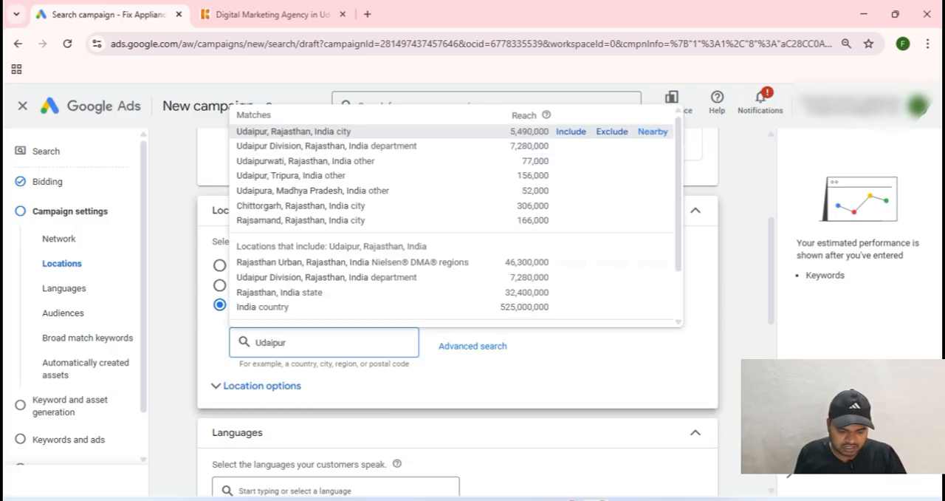
click(571, 131)
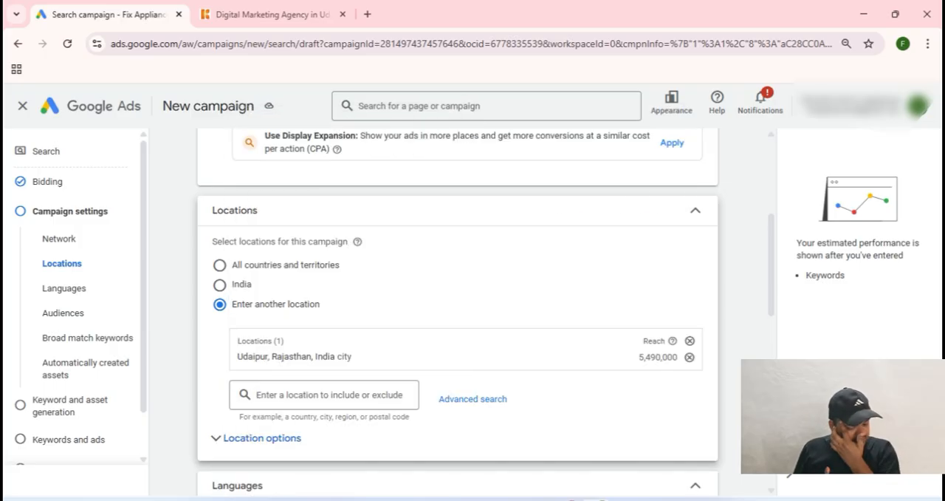
Step: Restrict the location targeting to Presence: people in or regularly in the included locations
scroll(458, 310, down, 2)
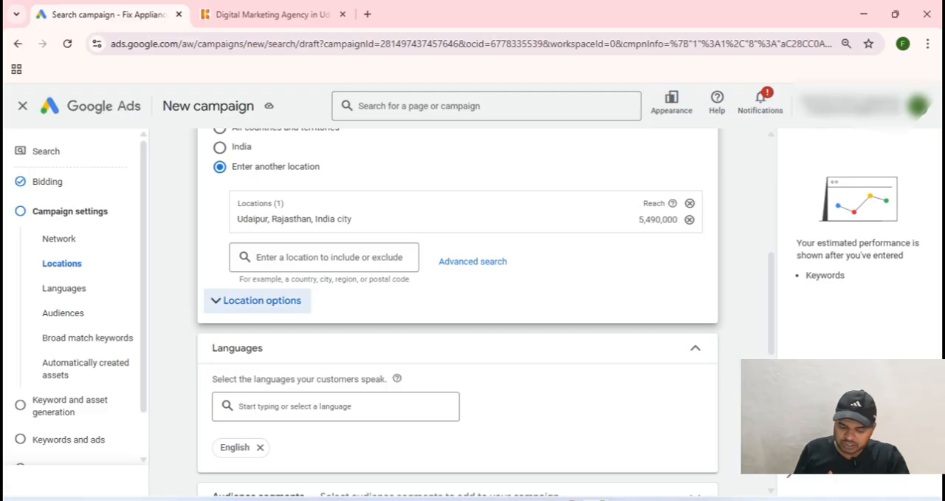
click(257, 299)
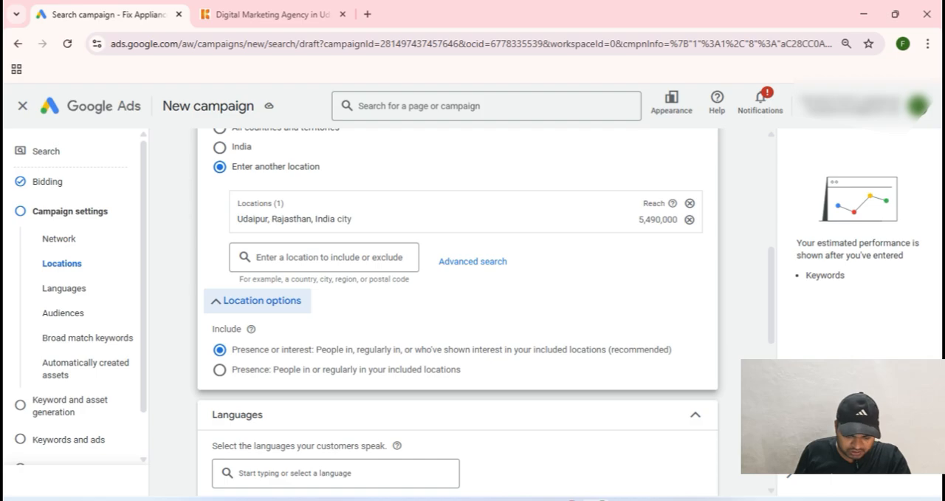
click(221, 370)
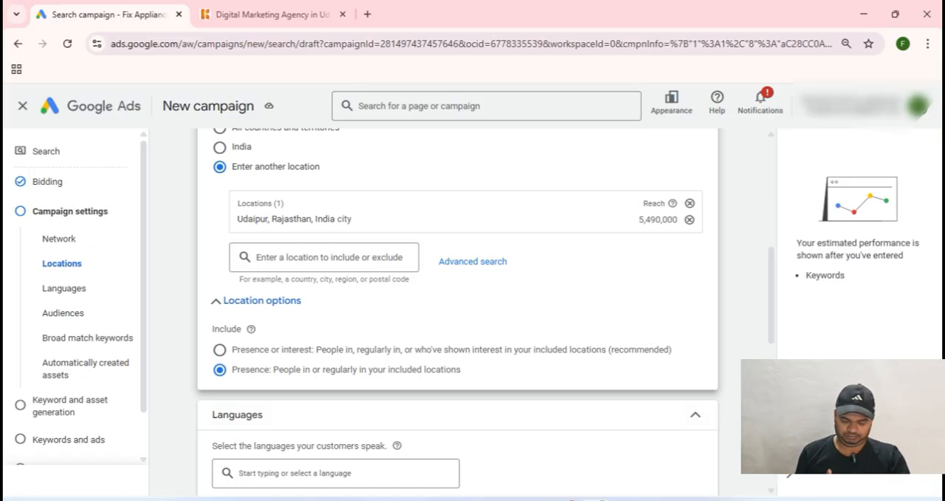
Step: Accept the remaining campaign settings, including English as the language, and skip the AI keyword and asset generation
scroll(458, 310, down, 1)
scroll(458, 310, down, 3)
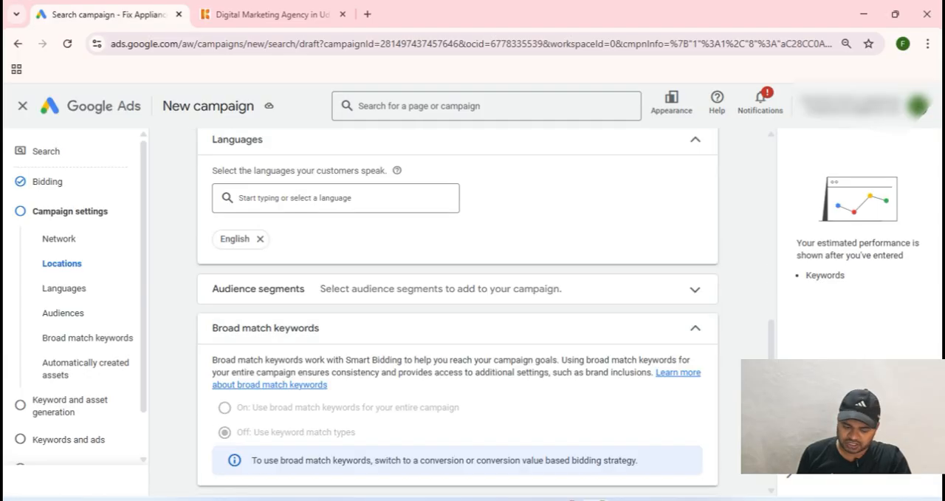
scroll(458, 311, up, 1)
scroll(458, 310, down, 5)
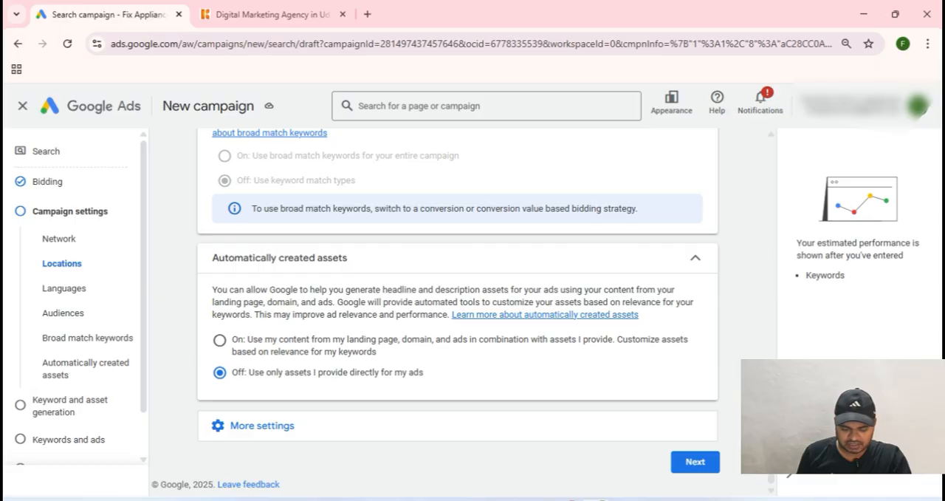
click(695, 460)
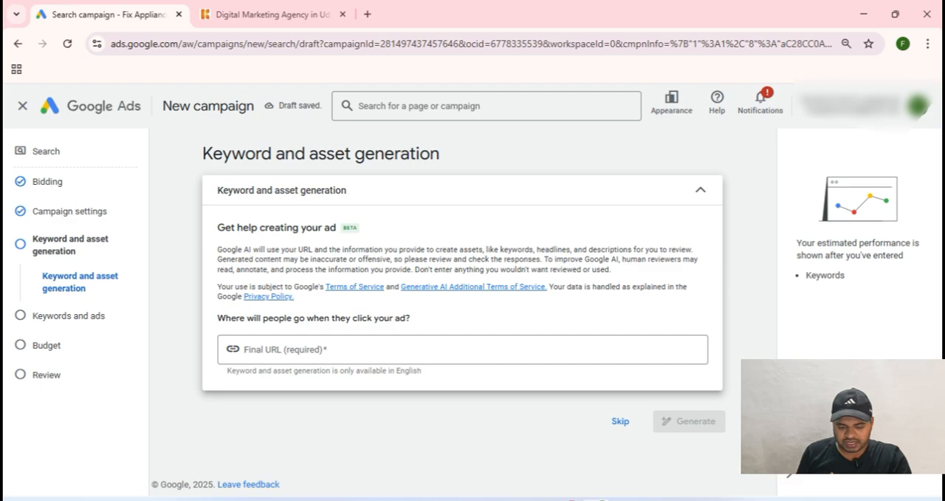
click(620, 421)
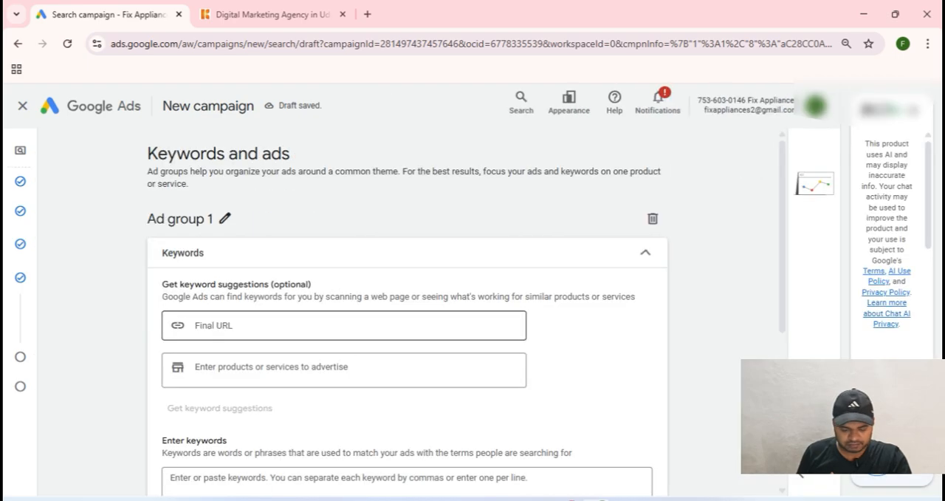
scroll(337, 311, down, 2)
scroll(337, 310, up, 1)
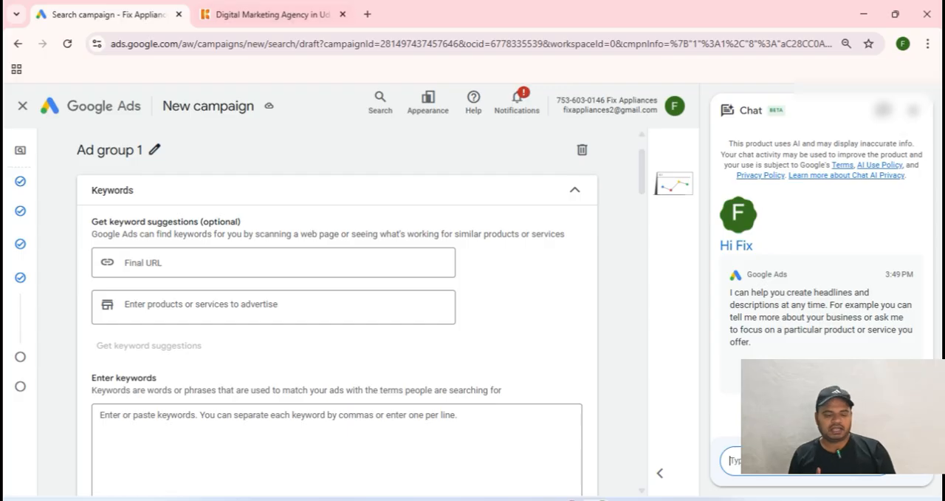
click(266, 14)
click(239, 44)
key(ctrl+a)
key(ctrl+c)
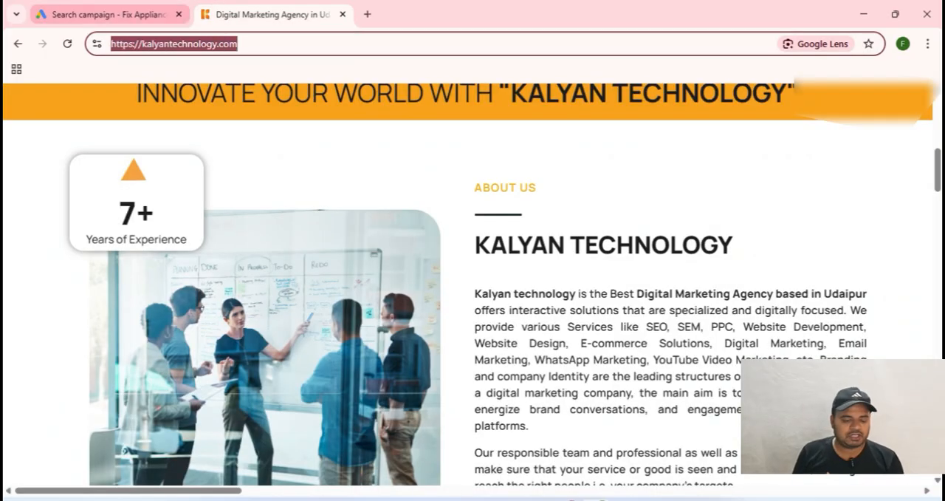
click(111, 15)
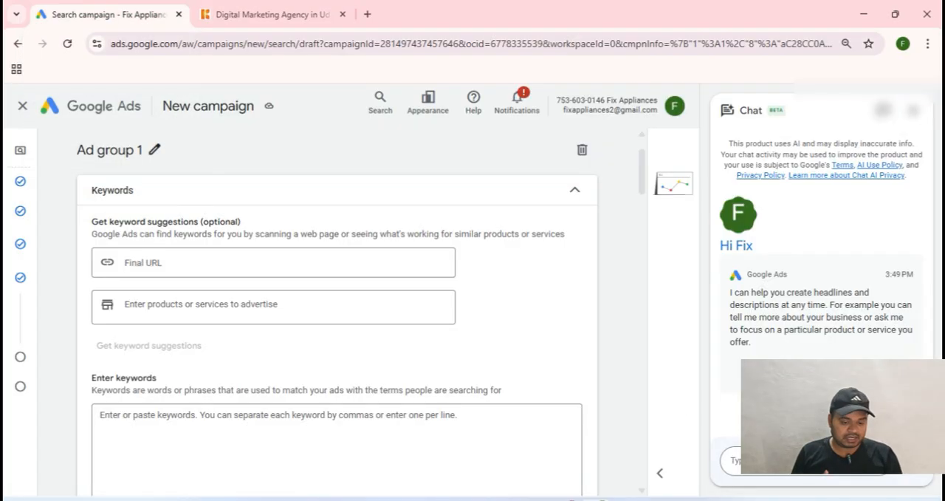
click(273, 262)
key(ctrl+v)
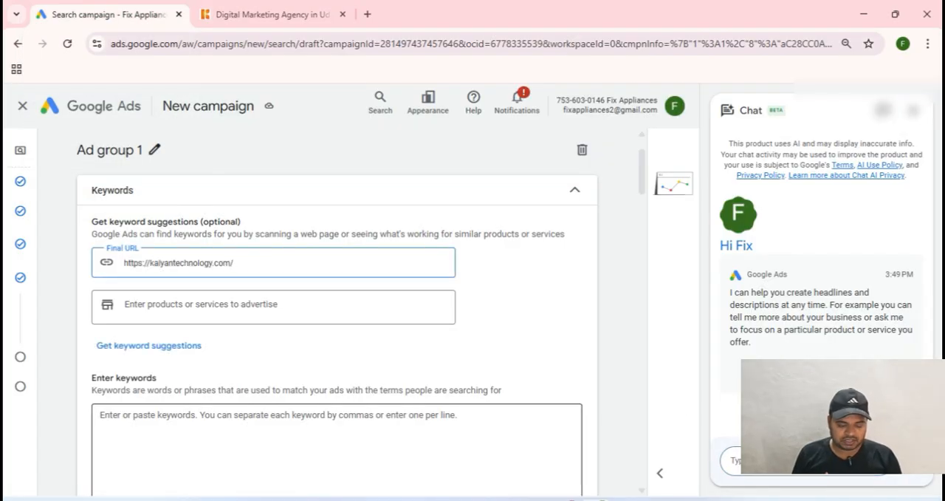
Step: Get keyword suggestions for the entered website and copy the complete list of suggested keywords for Ad group 1
click(149, 345)
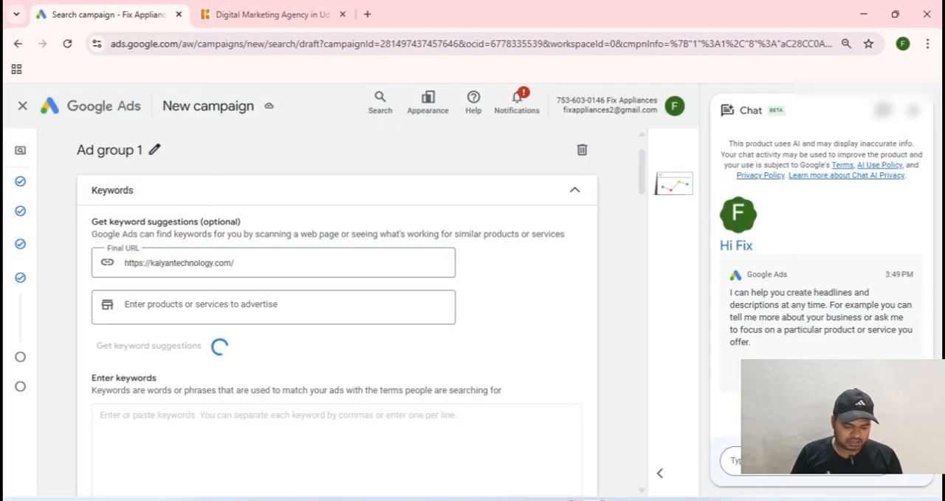
scroll(337, 310, down, 2)
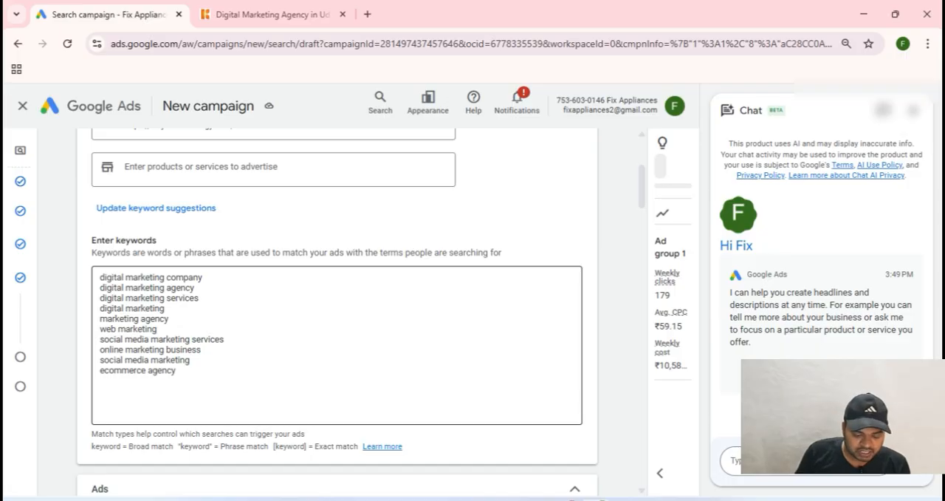
drag(175, 370, 99, 277)
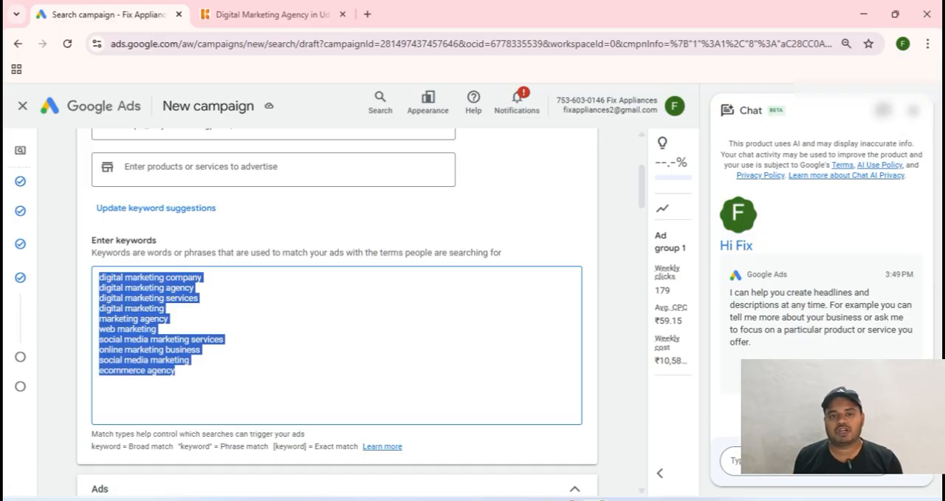
click(175, 370)
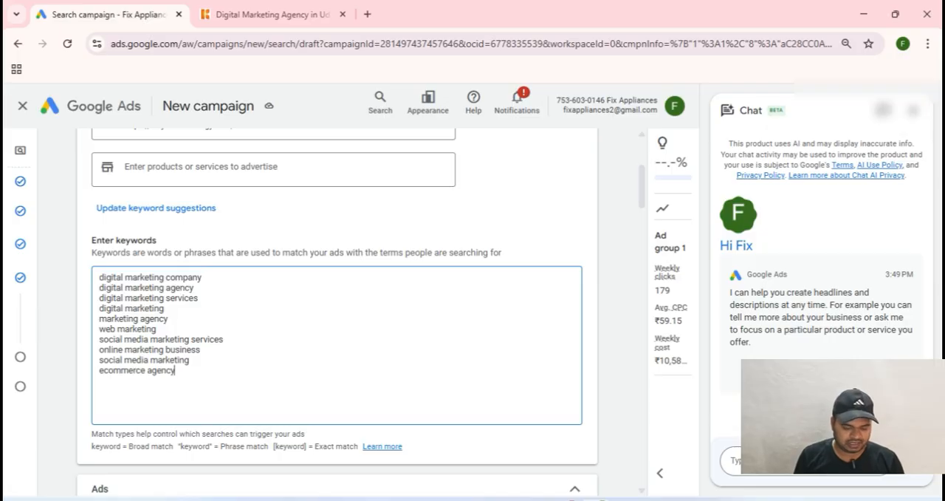
drag(175, 370, 99, 277)
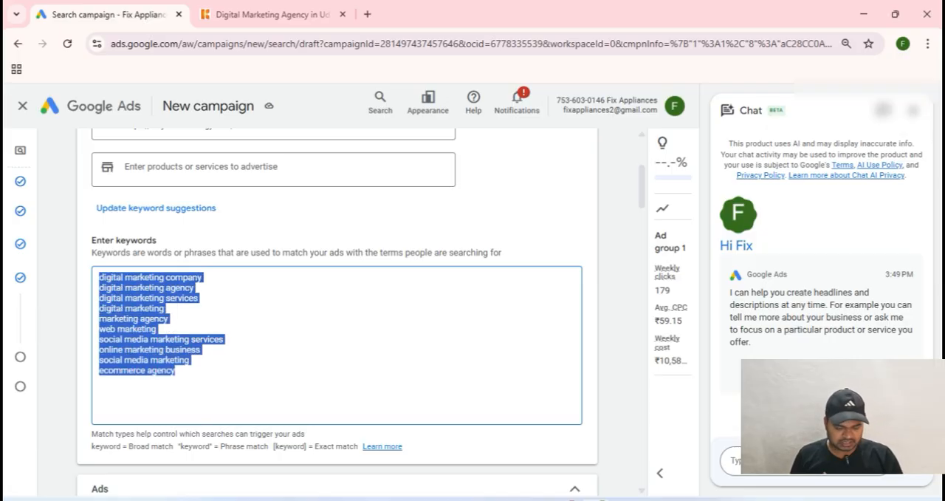
Step: Search Google for "keyword match type tool" in a new browser tab and open the keywordmatchtypetool.com website
click(367, 14)
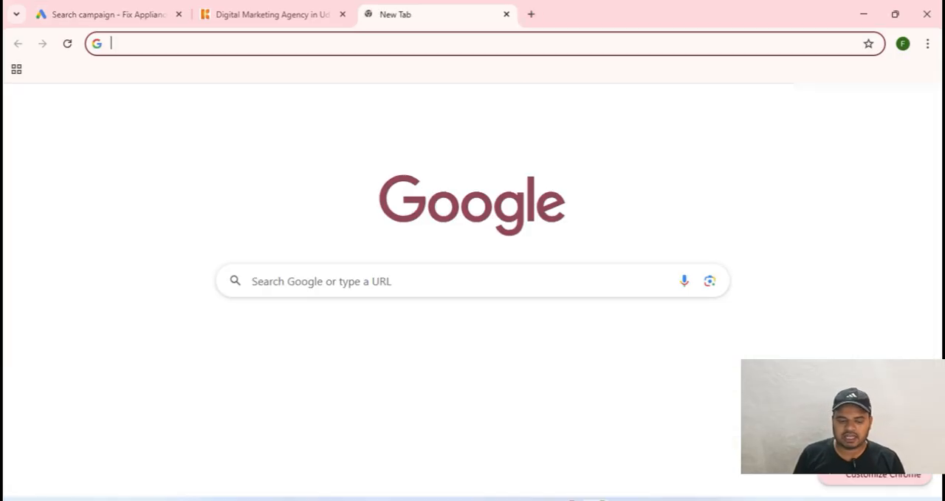
text(keyw)
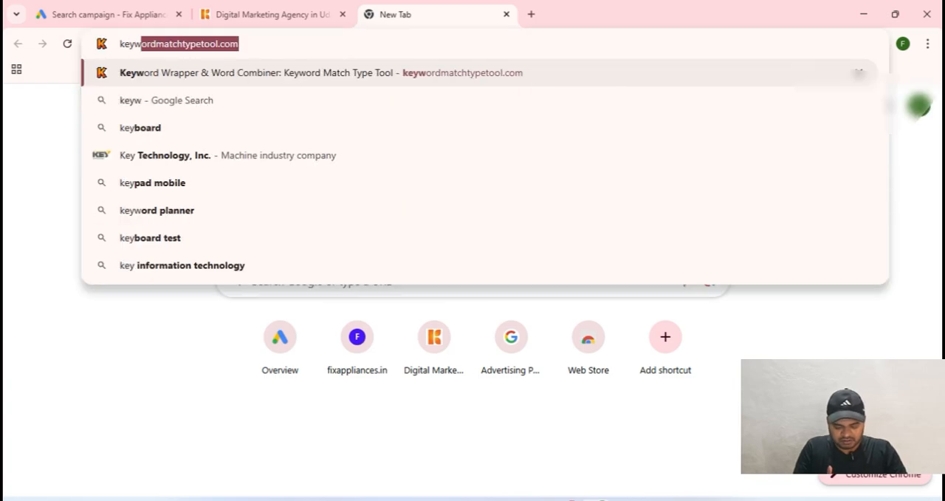
text(ord match ty)
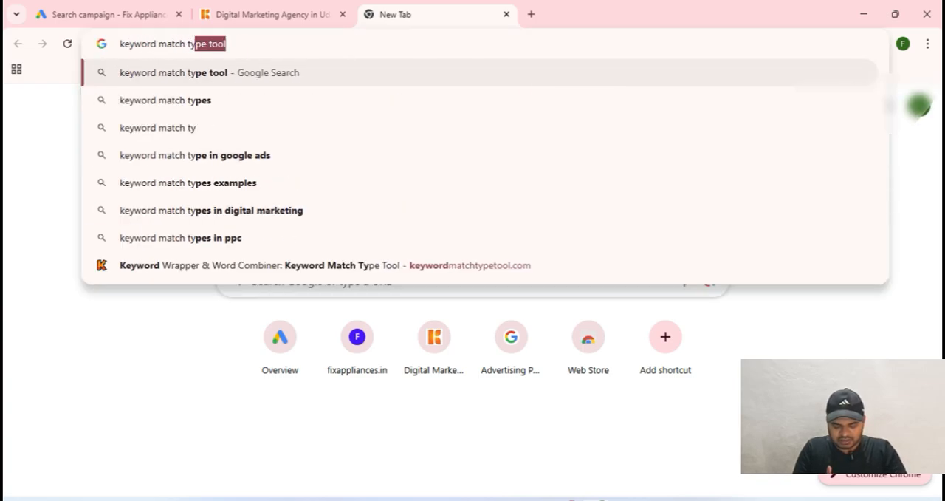
text(pe tool)
key(Return)
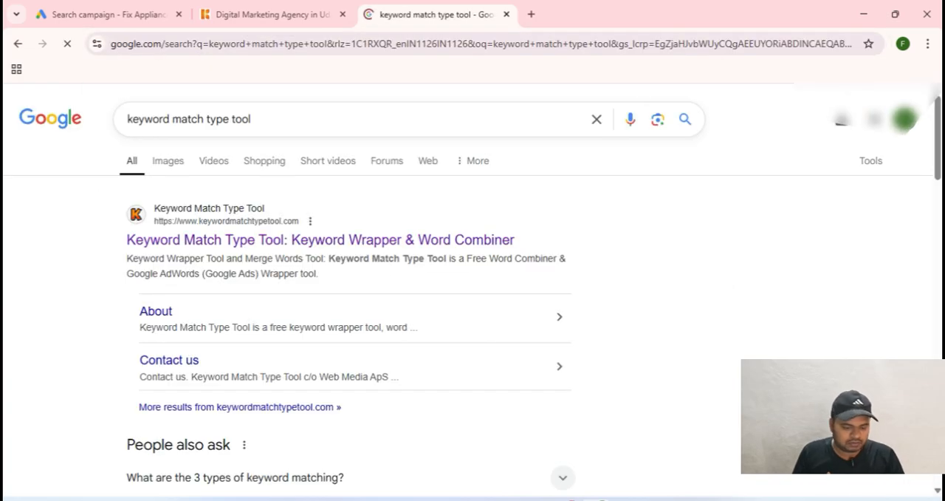
click(320, 239)
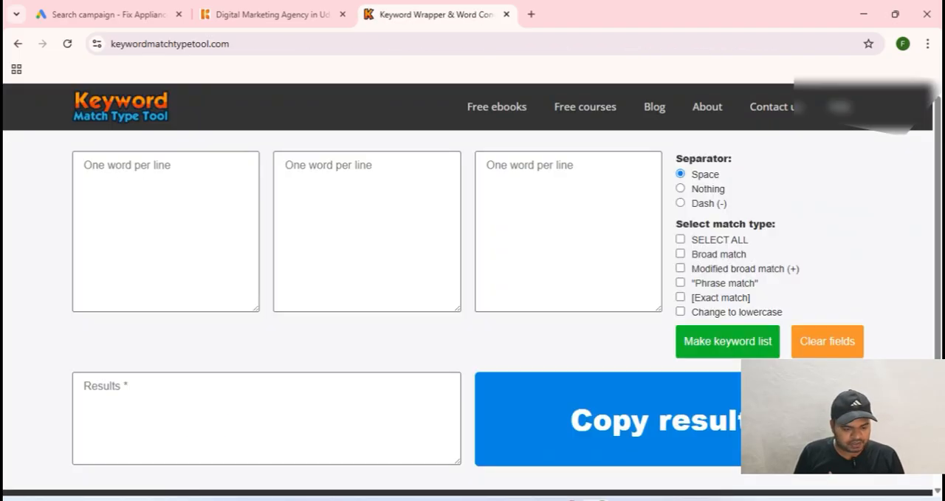
Step: Paste the copied keywords into the first word list and generate a keyword list in phrase match only
click(166, 222)
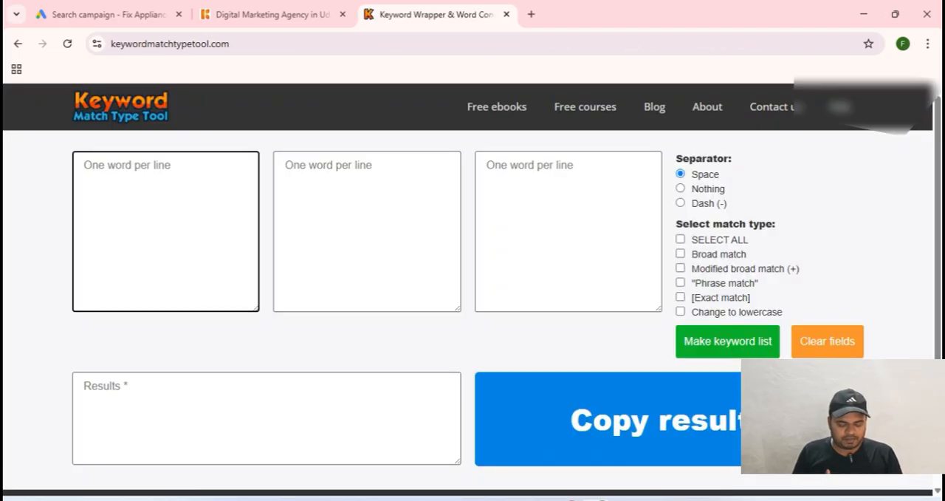
key(ctrl+v)
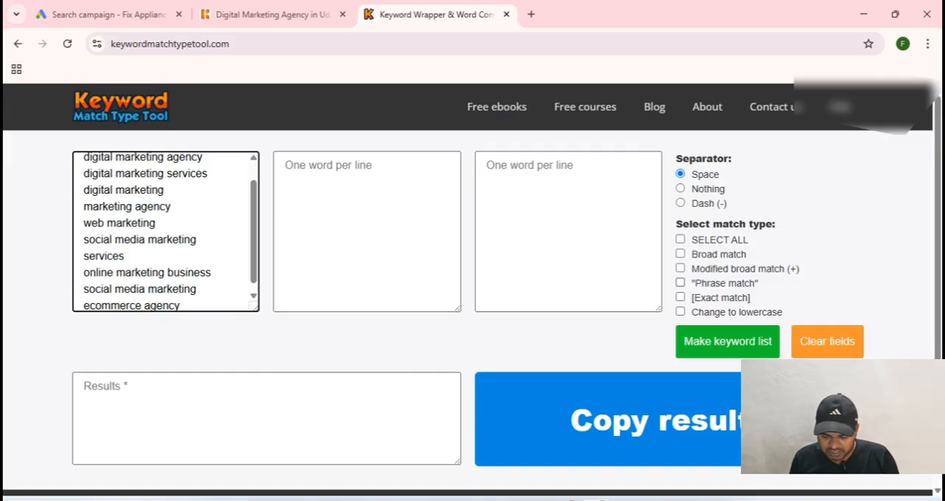
click(681, 283)
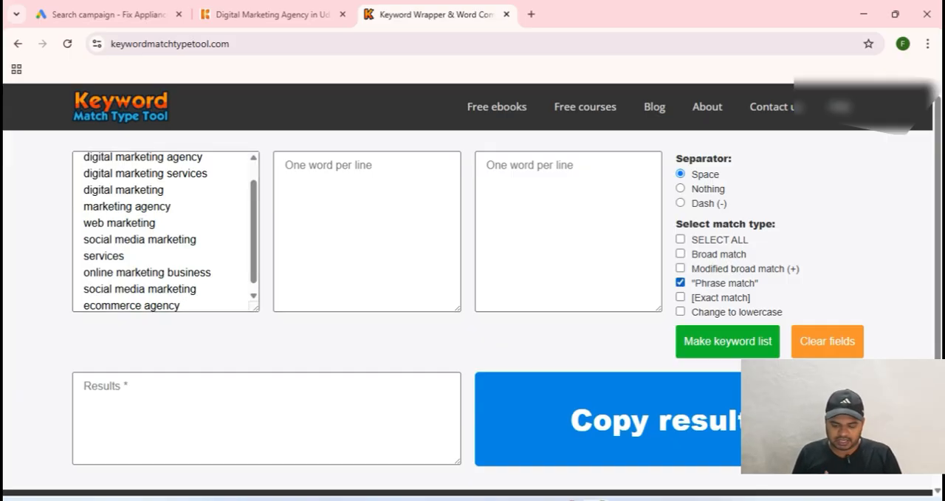
scroll(473, 296, down, 1)
click(727, 272)
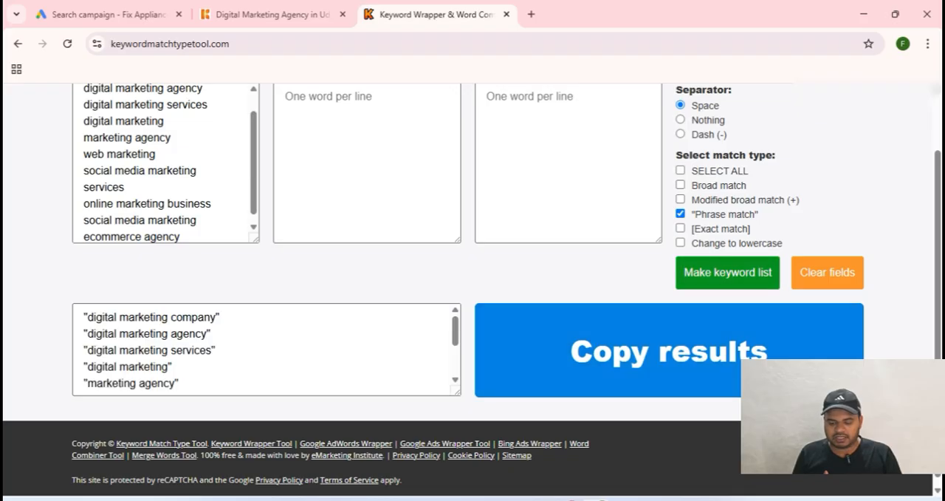
Step: Copy the phrase match results and replace Ad group 1's keywords in Google Ads with them
click(173, 367)
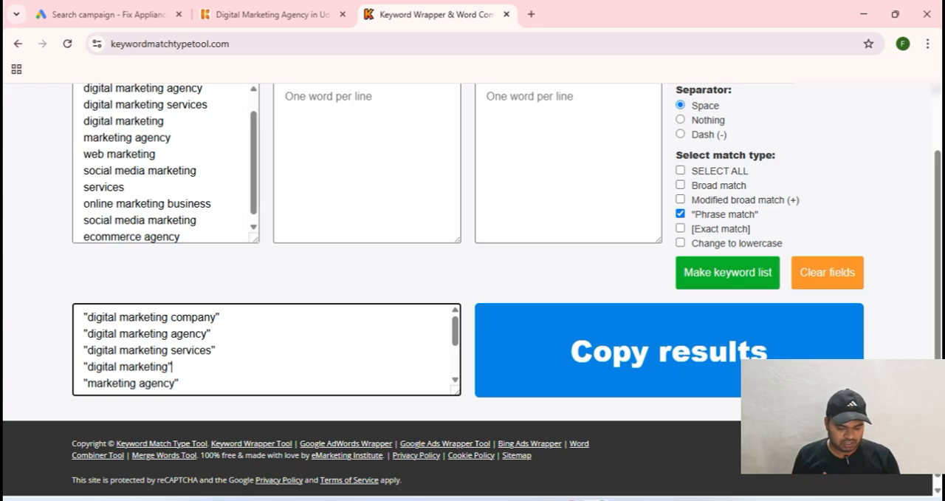
click(669, 351)
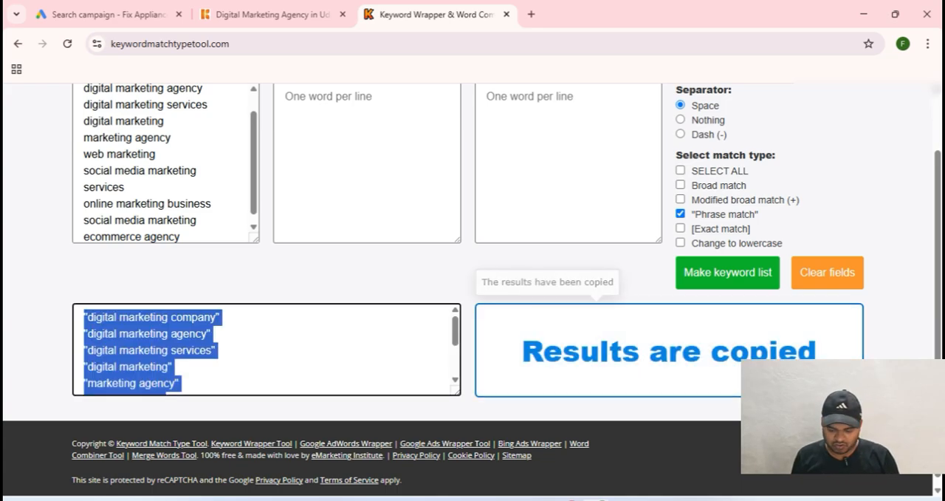
click(111, 14)
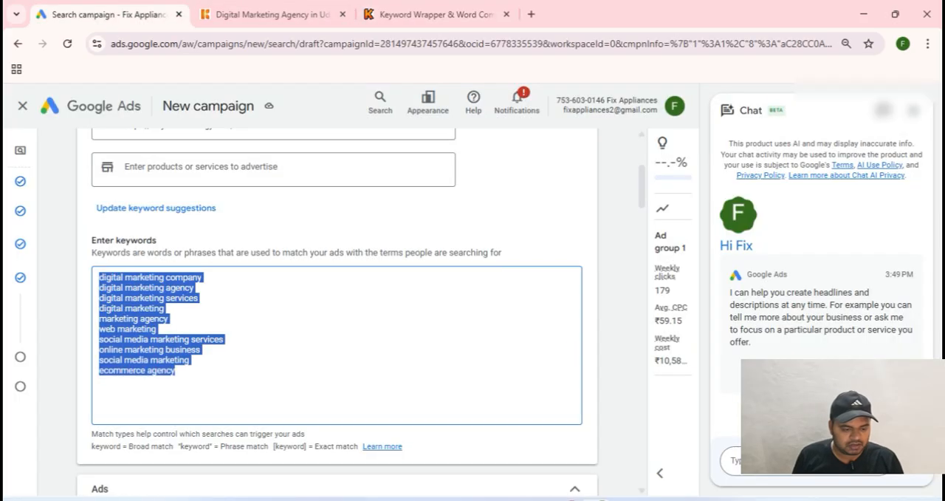
text("digital marketing company" "digital marketing agency" "digital marketing services" "digital marketing" "marketing agency" "web marketing" "social media marketing services" "online marketing business" "social media marketing" "ecommerce agency")
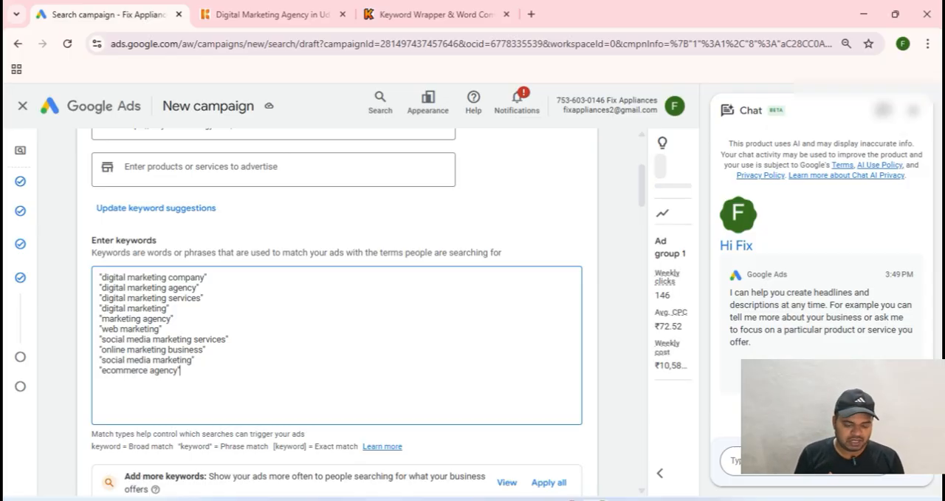
scroll(336, 310, down, 1)
scroll(337, 310, down, 4)
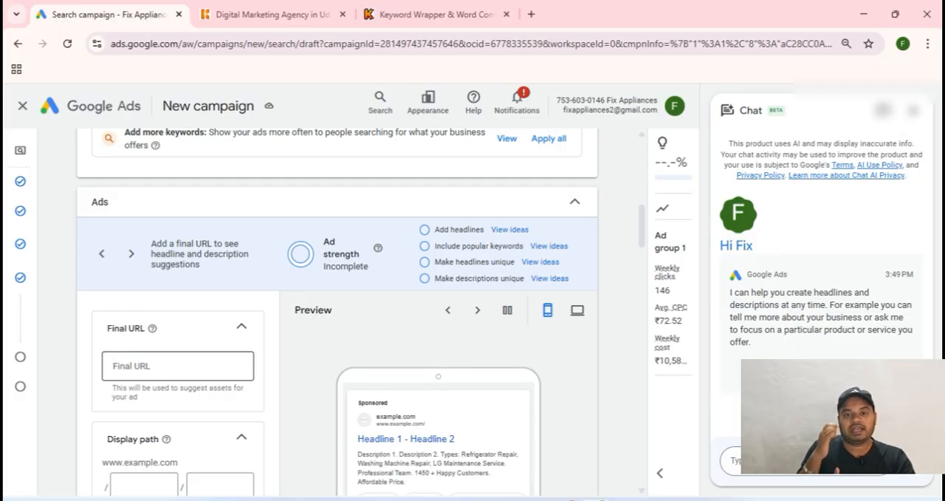
scroll(336, 310, down, 1)
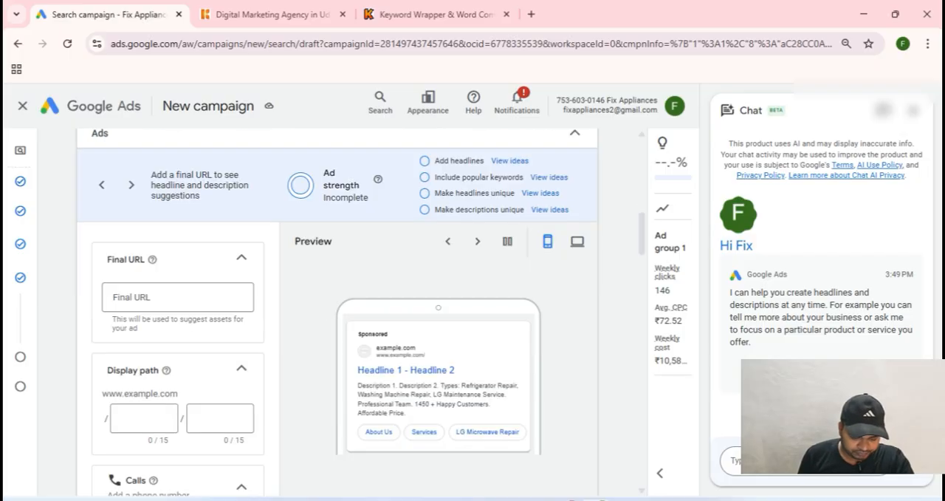
click(271, 15)
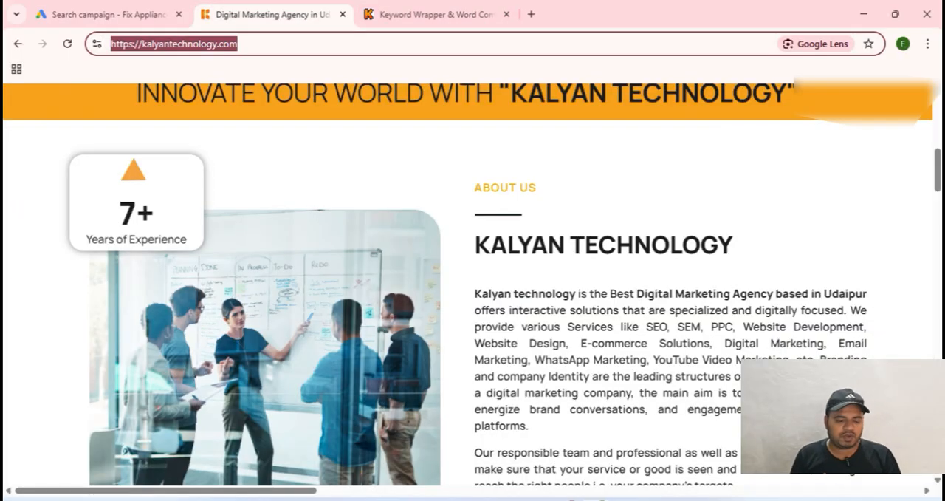
click(239, 44)
key(ctrl+a)
key(ctrl+c)
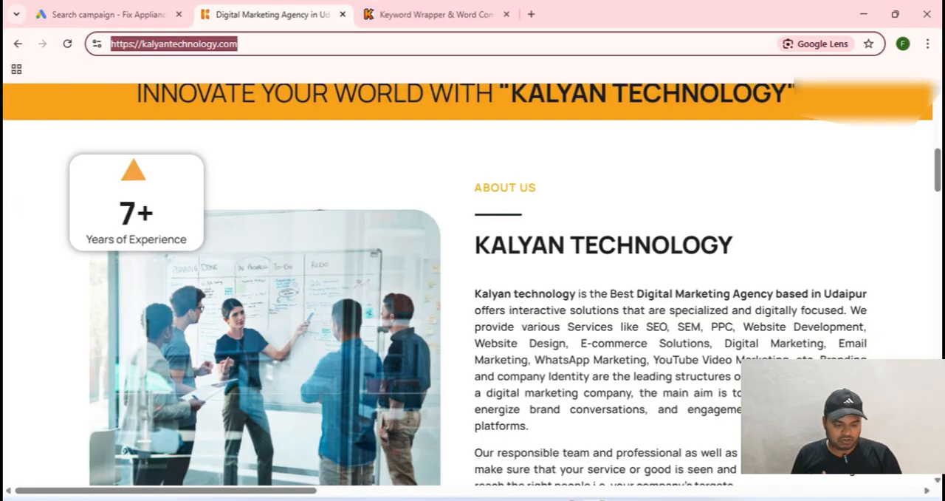
click(109, 14)
click(177, 297)
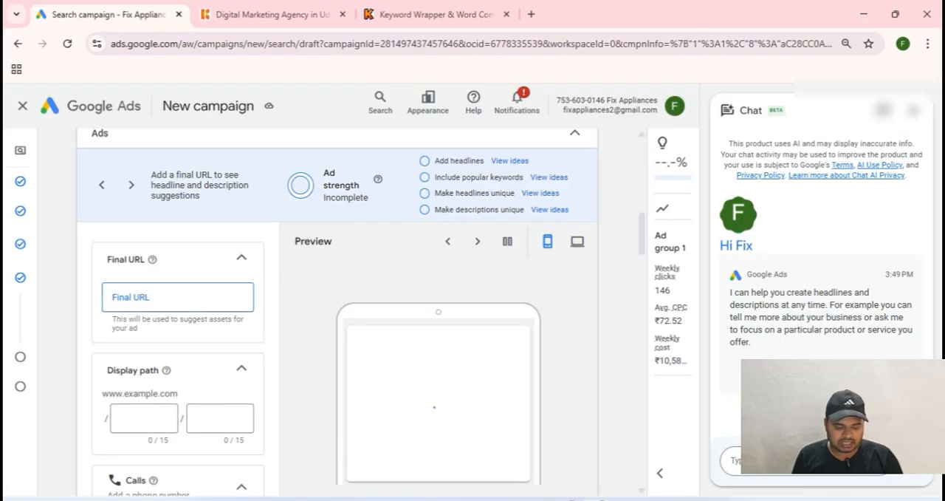
key(ctrl+v)
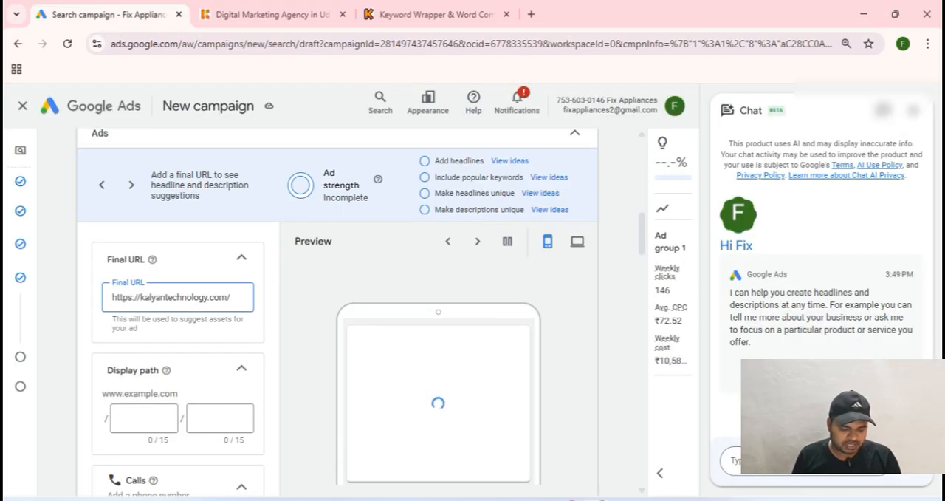
Step: Copy "Best SEO Services Udaipur" from the Notepad list and enter it as the ad's first headline
scroll(337, 332, down, 4)
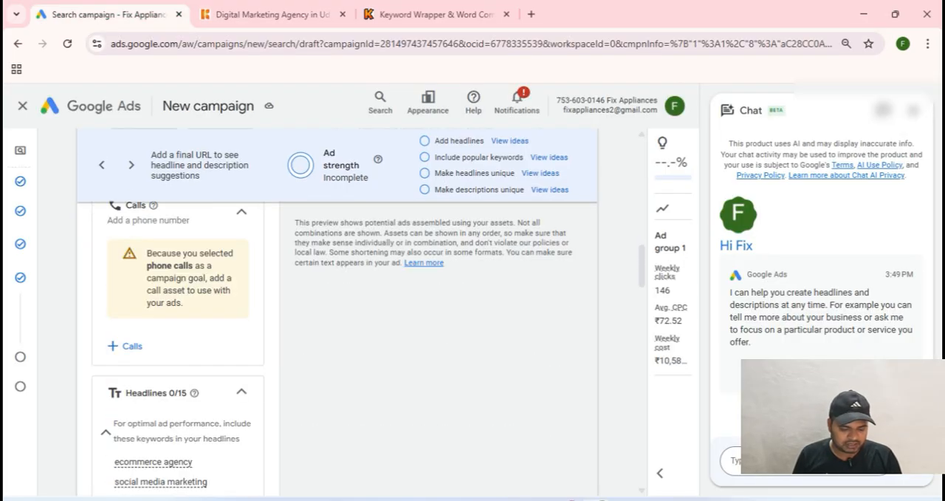
scroll(337, 332, down, 3)
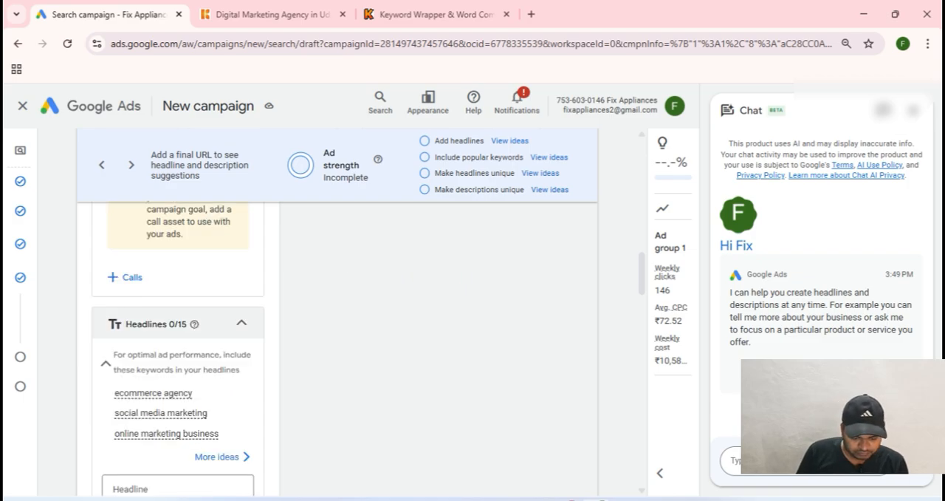
scroll(177, 295, up, 1)
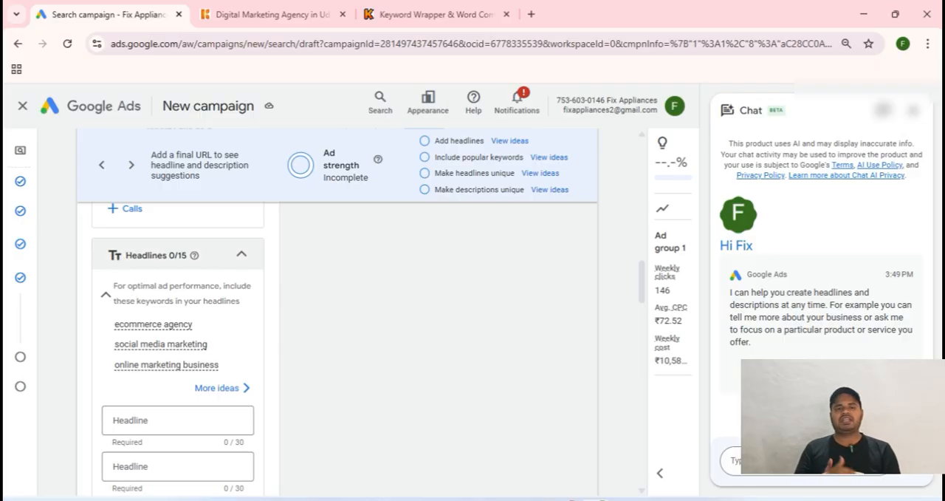
scroll(177, 310, down, 2)
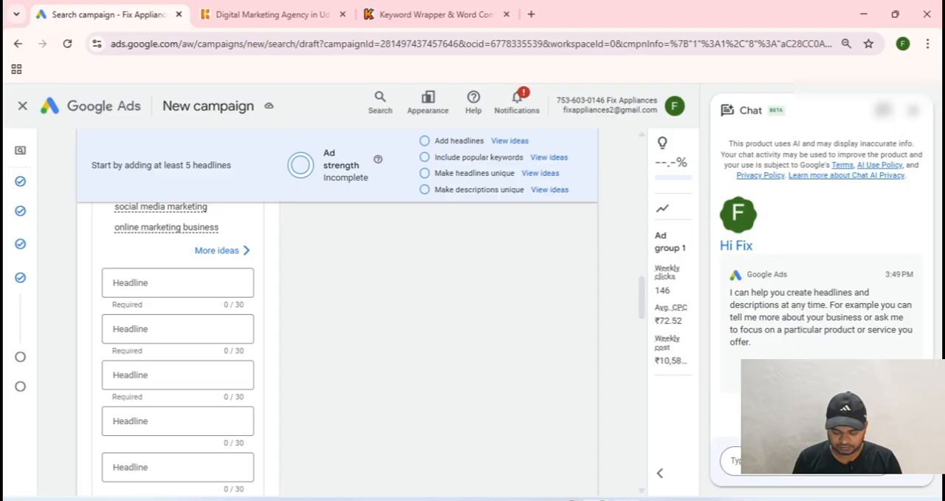
click(626, 500)
drag(151, 62, 12, 63)
key(ctrl+c)
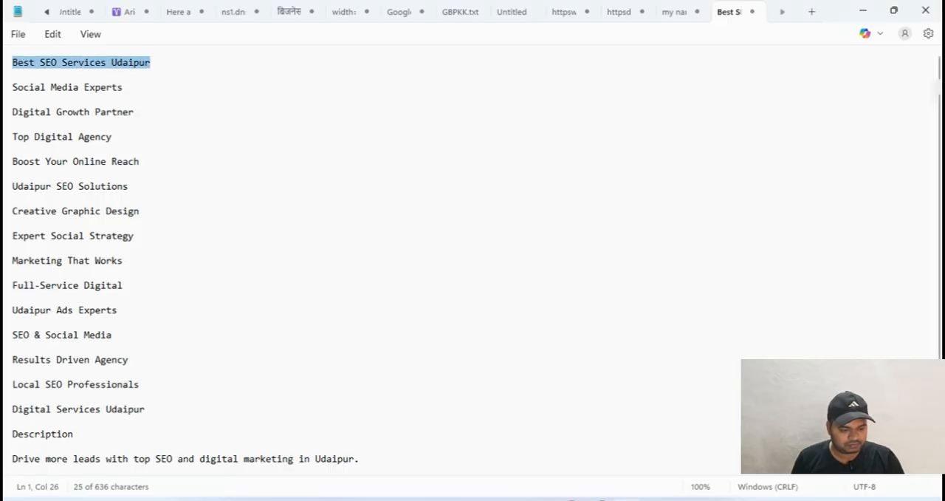
click(596, 500)
click(177, 282)
key(ctrl+v)
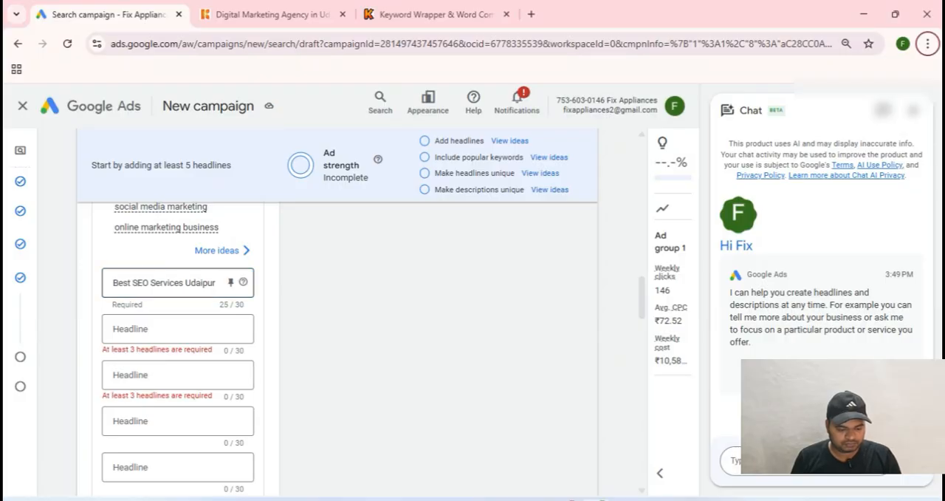
Step: Copy the second headline, "Social Media Experts", from the Notepad list and return to the ad's headlines in Google Ads
click(626, 500)
drag(12, 87, 12, 99)
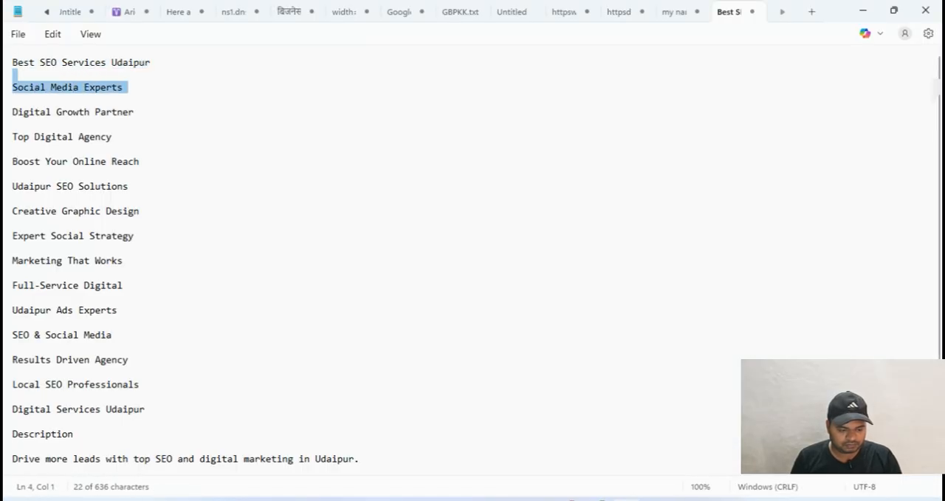
click(596, 500)
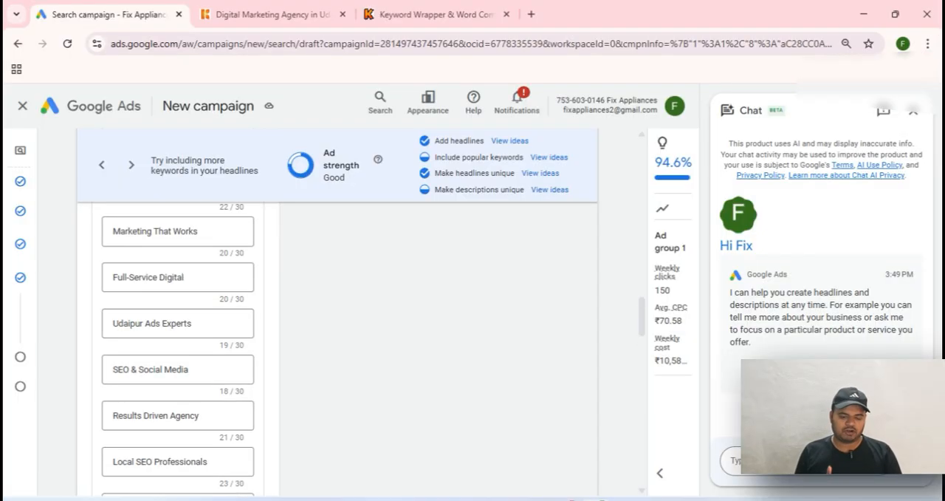
Step: Leave the business name and remaining optional ad assets as they are and continue to the campaign's budget
scroll(178, 347, down, 10)
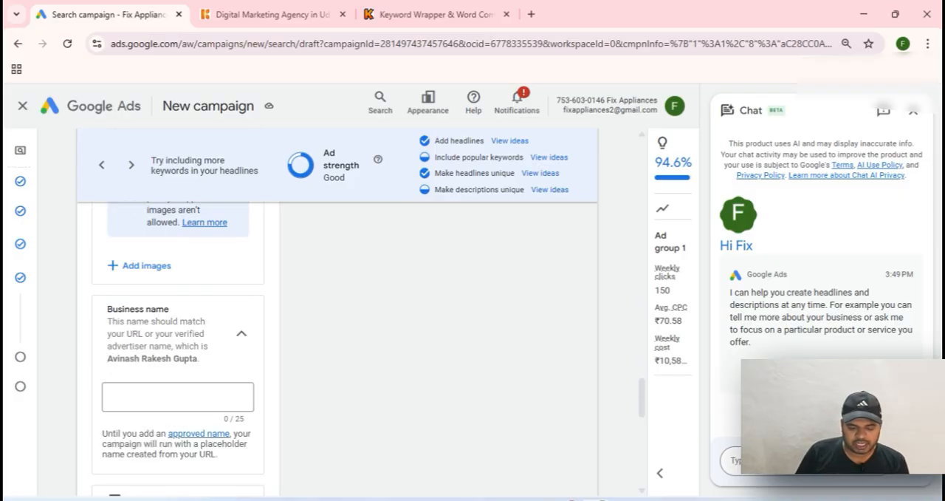
scroll(177, 347, down, 10)
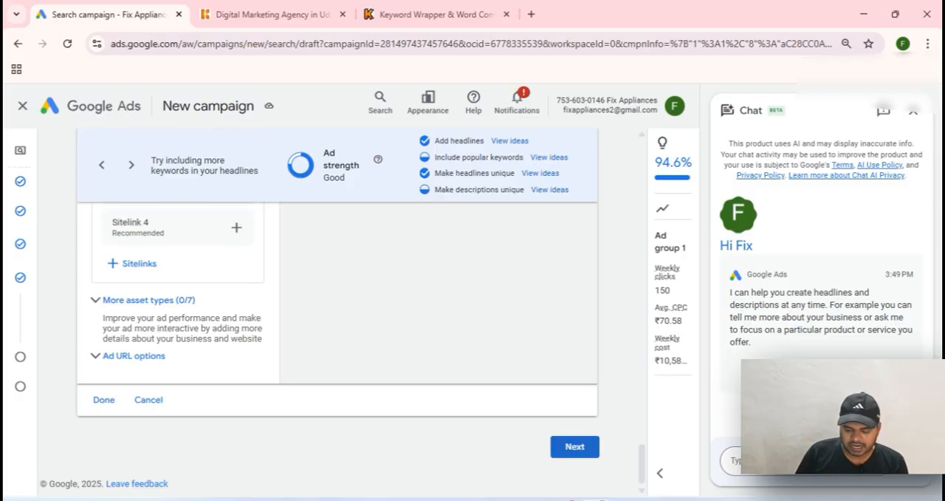
click(575, 447)
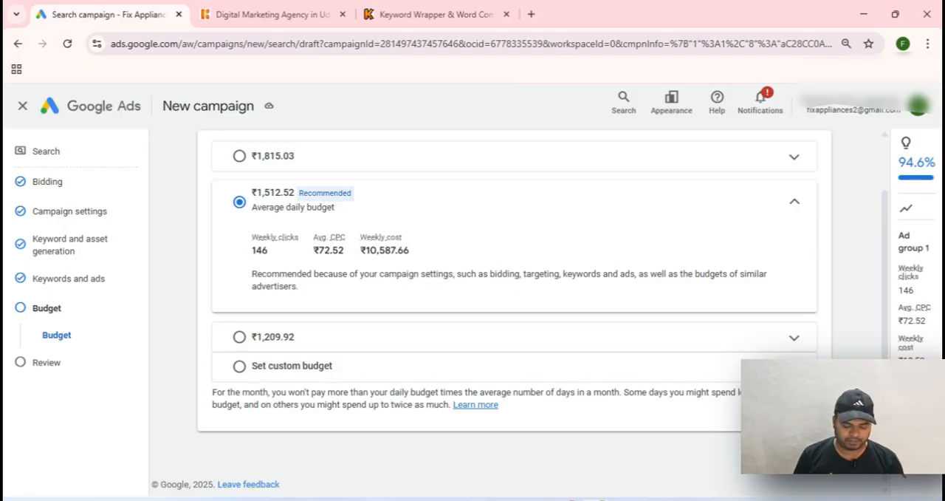
Step: Set a custom average daily budget of ₹500 for the campaign and continue to the review
click(292, 366)
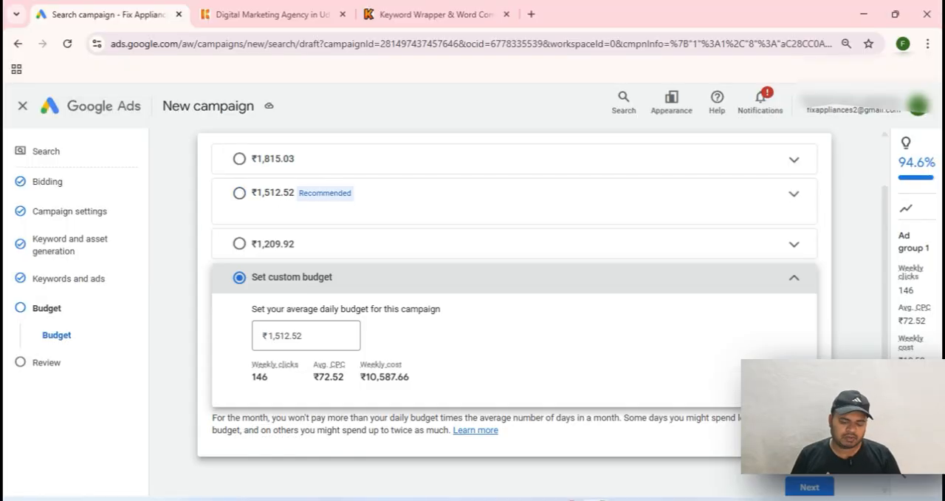
key(ctrl+a)
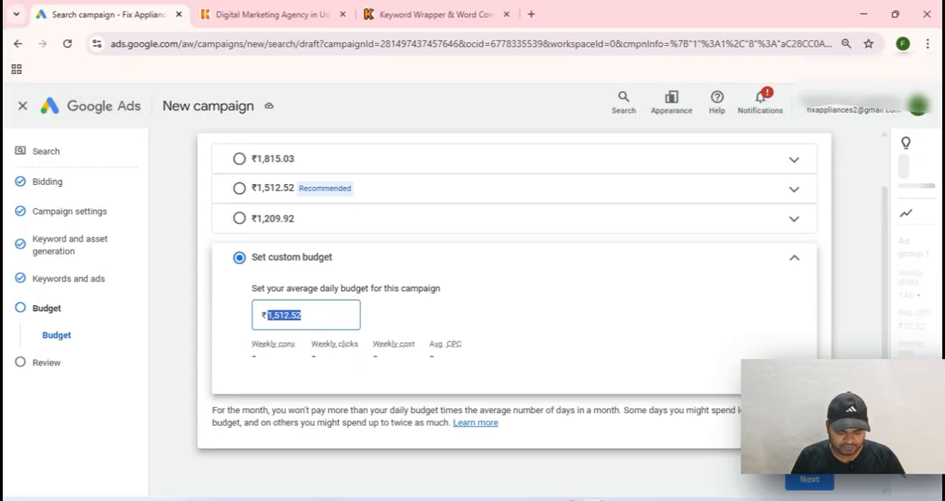
text(500)
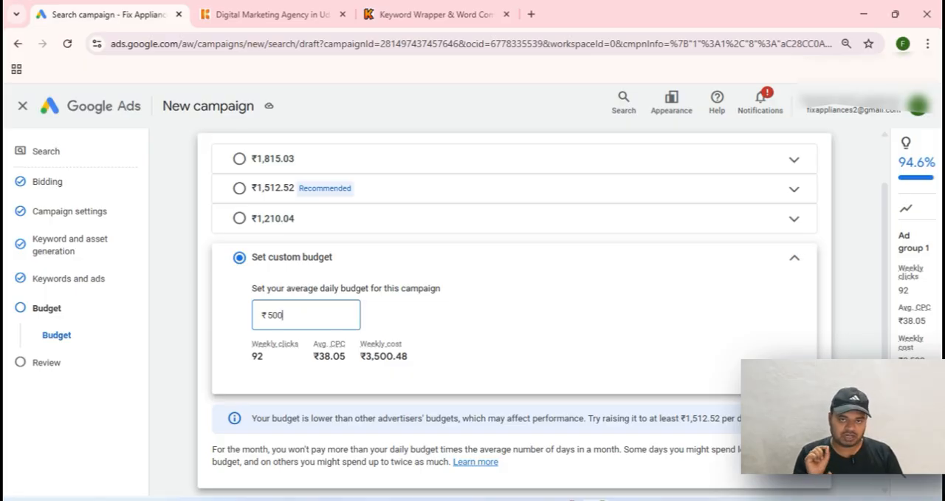
scroll(514, 310, down, 1)
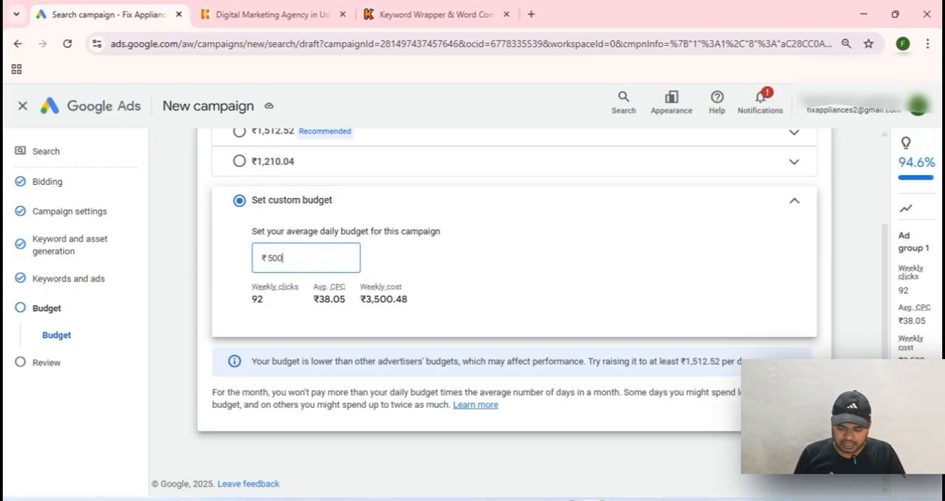
click(809, 455)
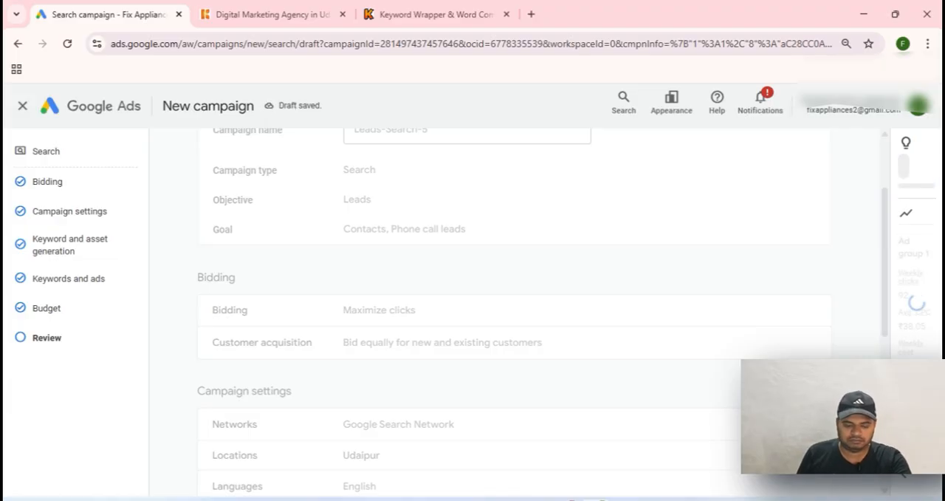
Step: Review the campaign's bidding, settings, keywords, ads and budget summary, and publish the campaign
scroll(514, 310, down, 5)
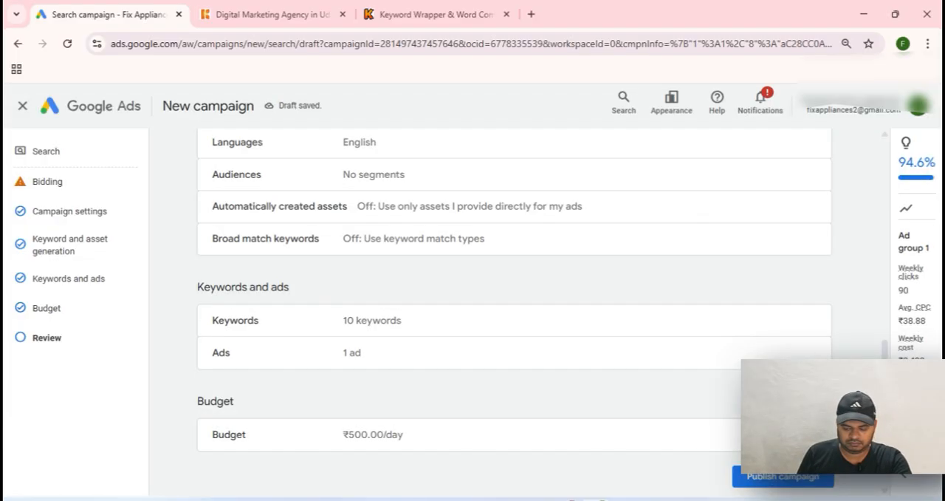
scroll(515, 310, down, 1)
scroll(514, 310, up, 5)
scroll(514, 310, down, 5)
scroll(514, 310, up, 5)
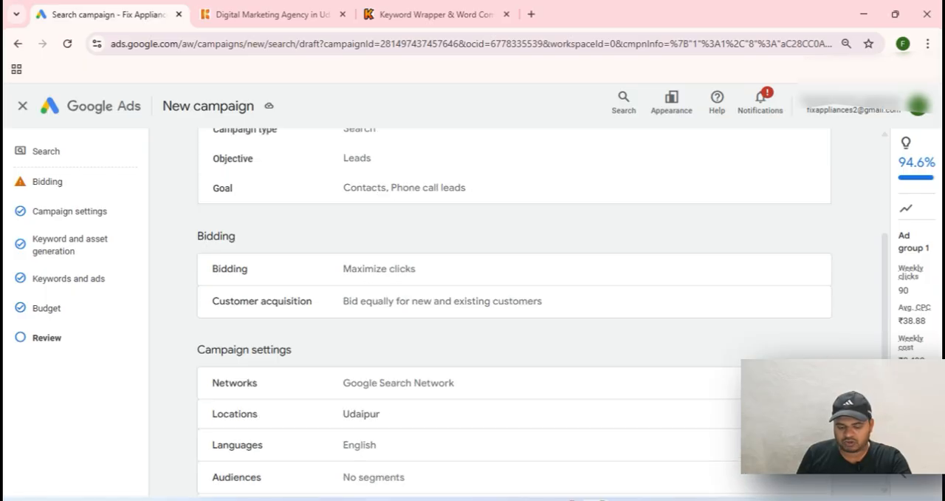
scroll(514, 310, up, 3)
scroll(514, 310, down, 6)
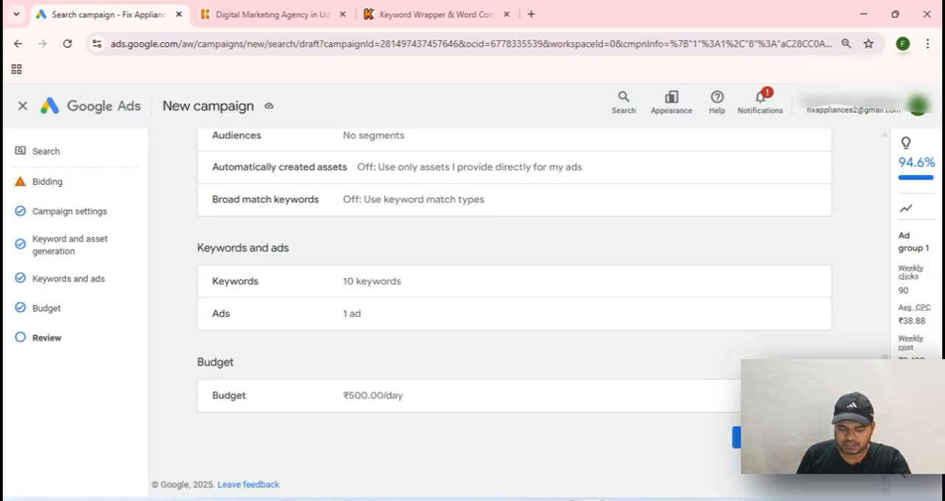
click(736, 438)
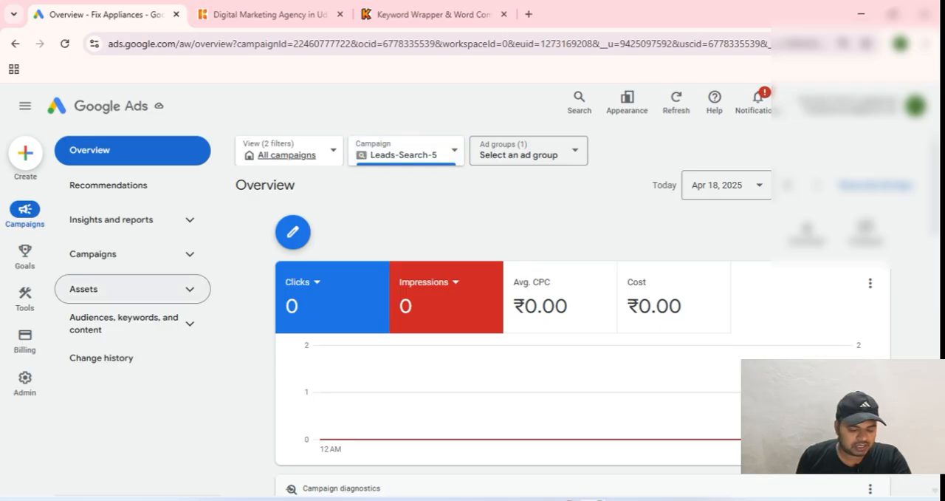
Step: Open the location assets of the published campaign and switch the view to all campaigns
click(131, 292)
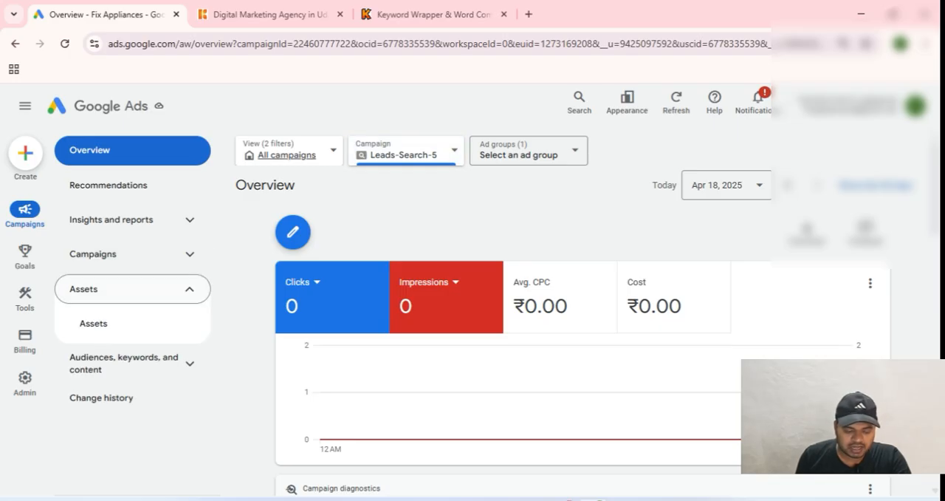
click(141, 324)
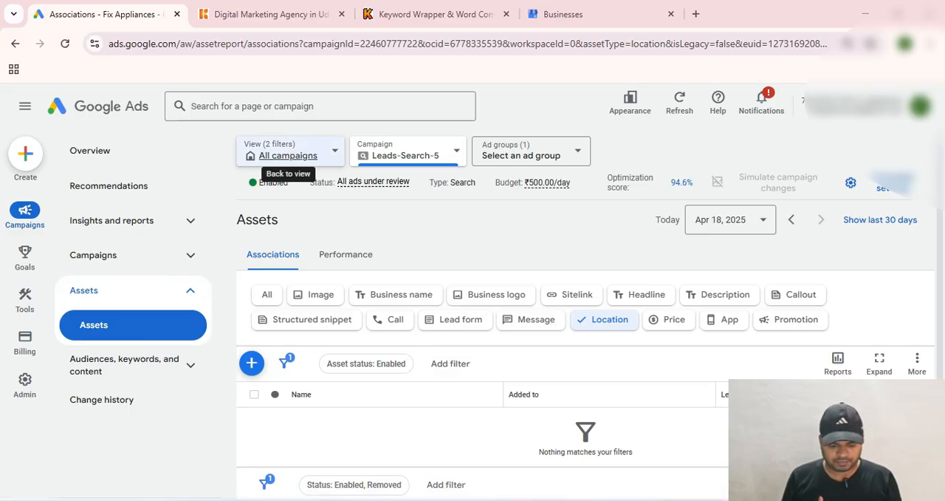
click(288, 155)
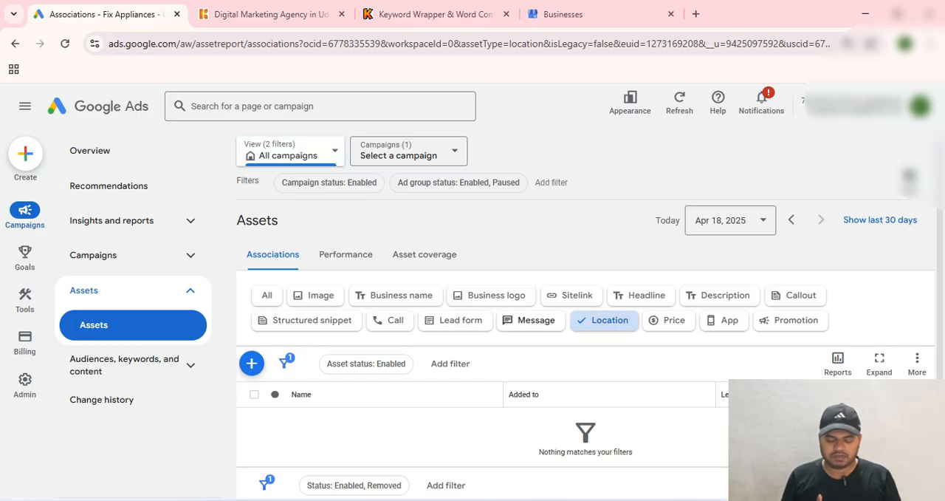
Step: Start creating an account-level location asset with Our locations as the location type
scroll(536, 319, down, 1)
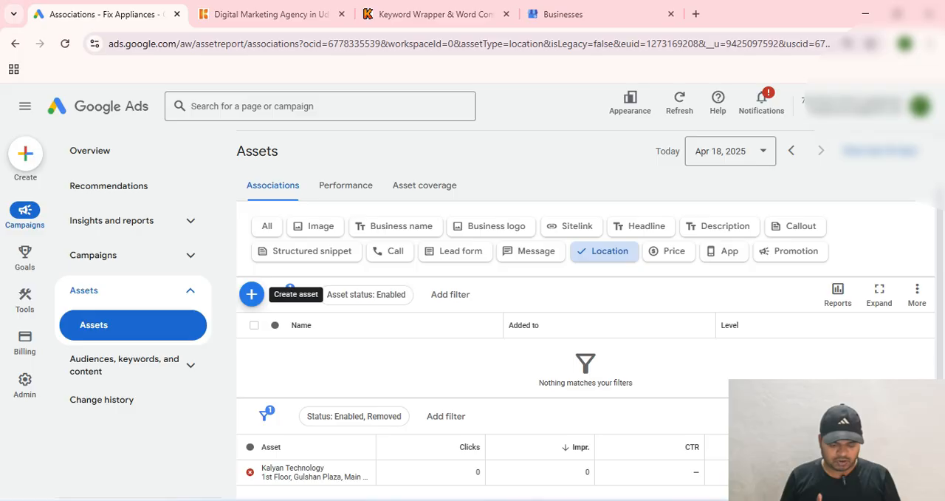
click(251, 294)
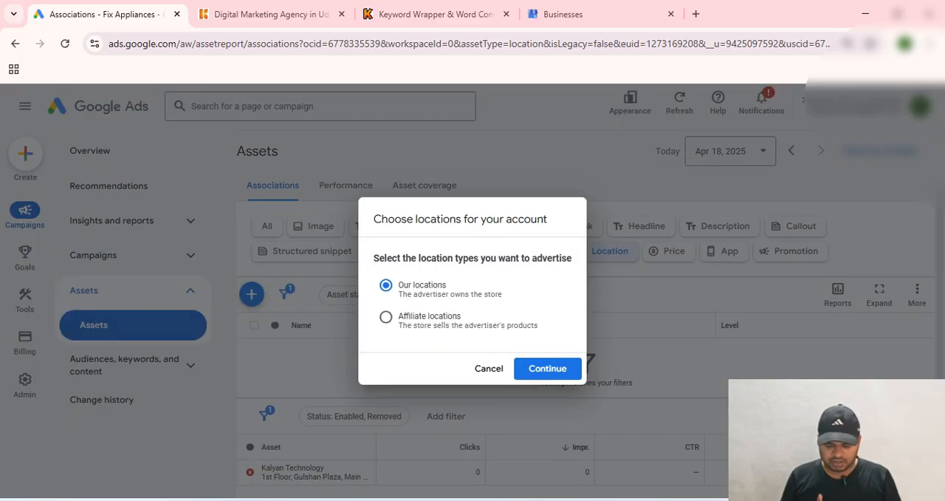
click(547, 367)
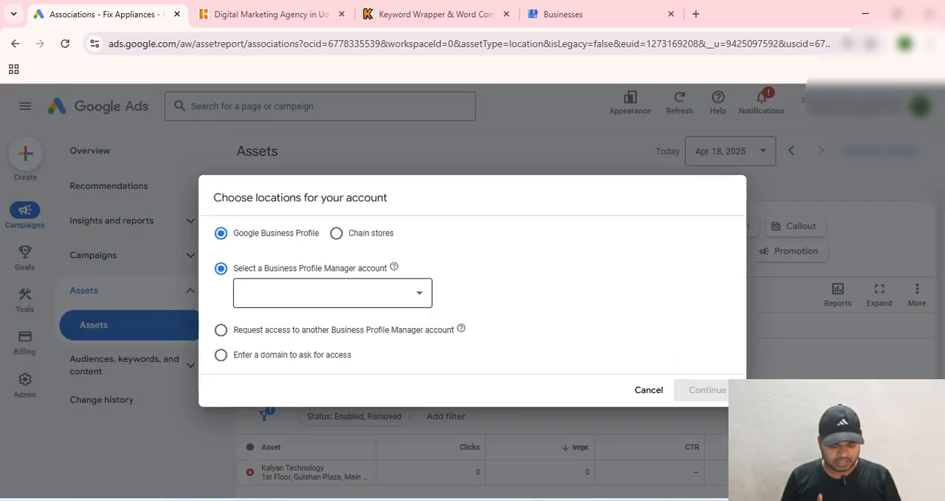
Step: Choose the Business Profile Manager account with two locations as the Google Business Profile source and save its synced locations
click(333, 294)
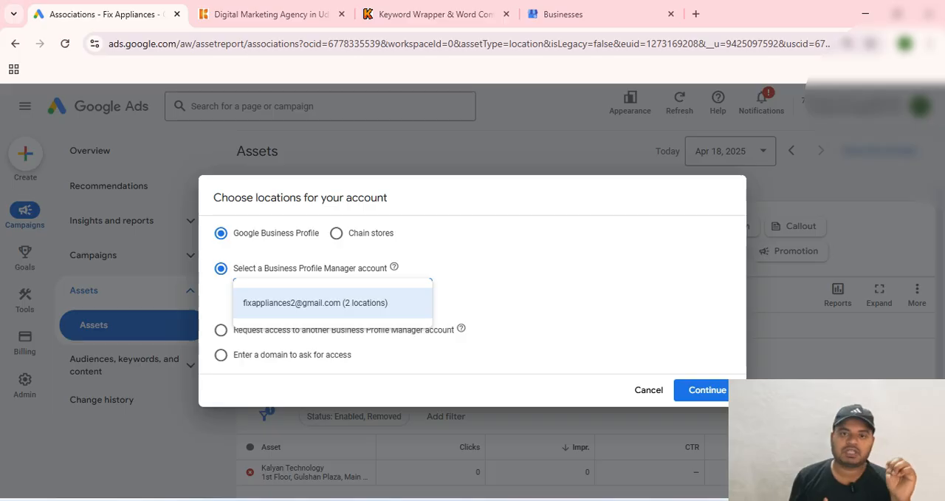
click(332, 302)
click(332, 293)
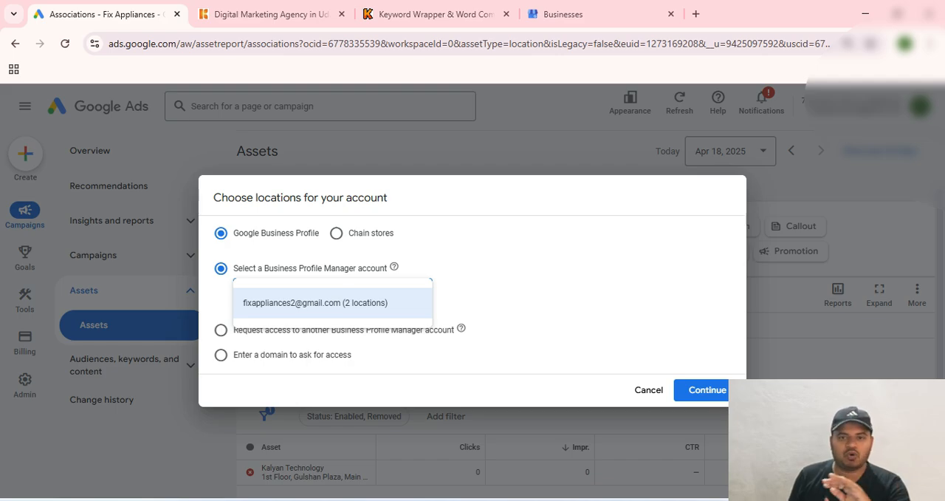
click(333, 303)
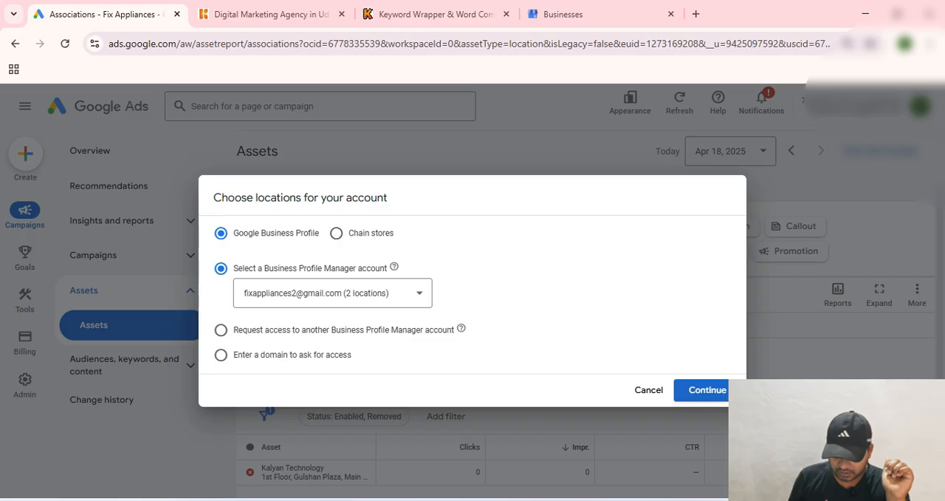
click(702, 389)
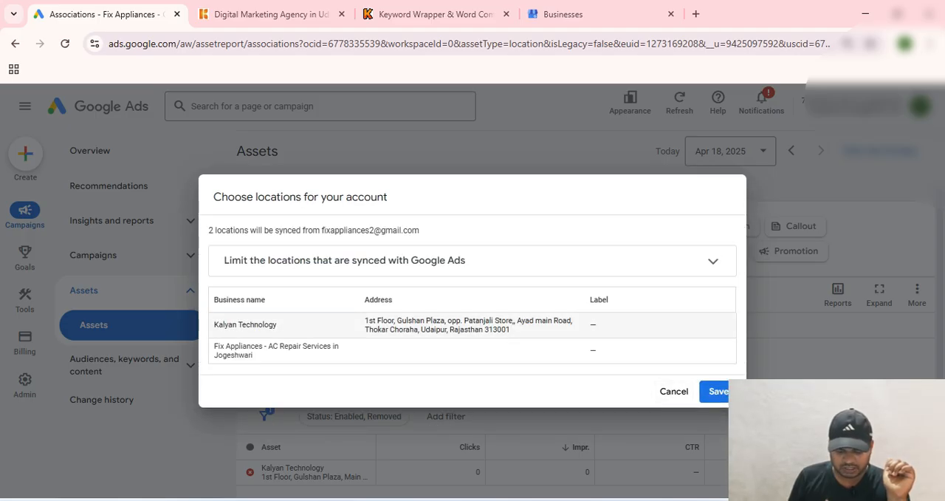
drag(214, 325, 276, 325)
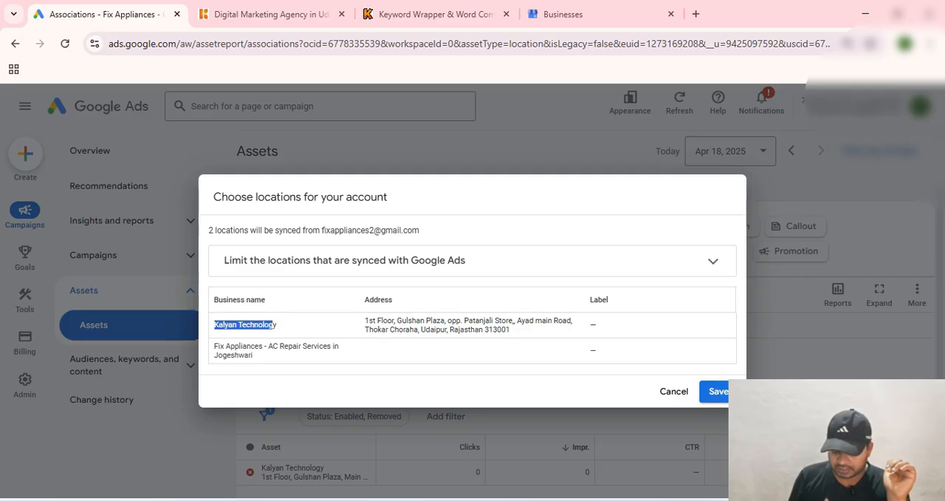
click(718, 392)
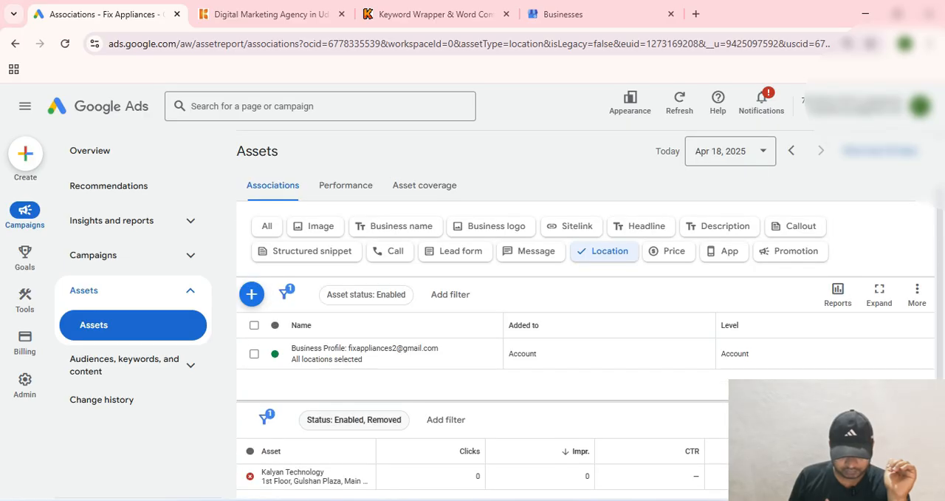
Step: Reload the Assets page and check the business name, address and status of the Kalyan Technology location asset
click(65, 44)
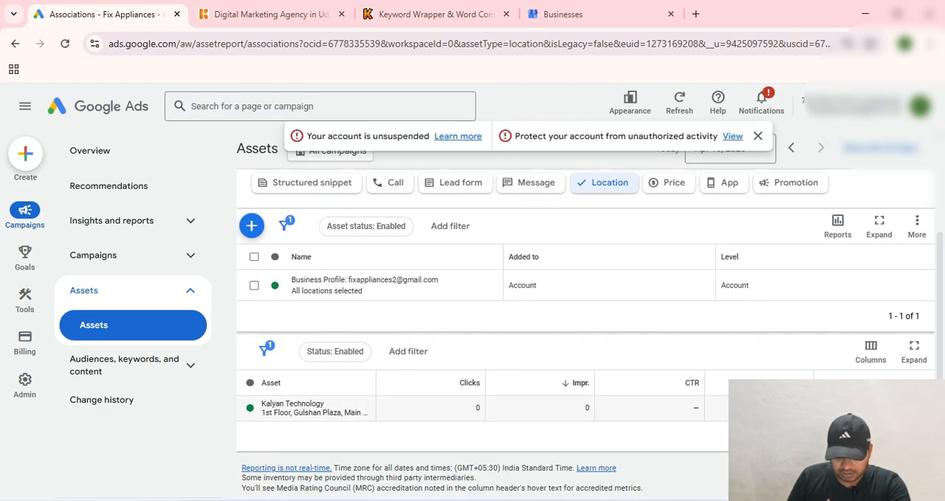
drag(261, 403, 325, 403)
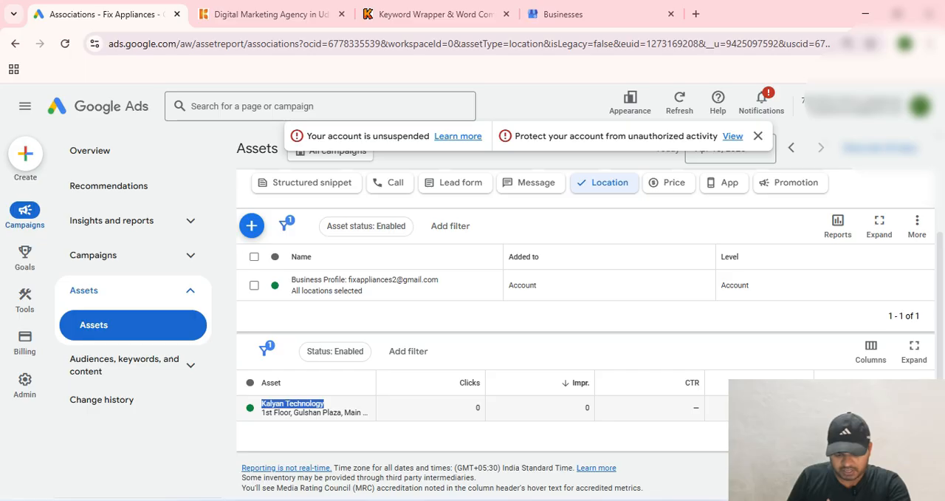
drag(261, 412, 362, 412)
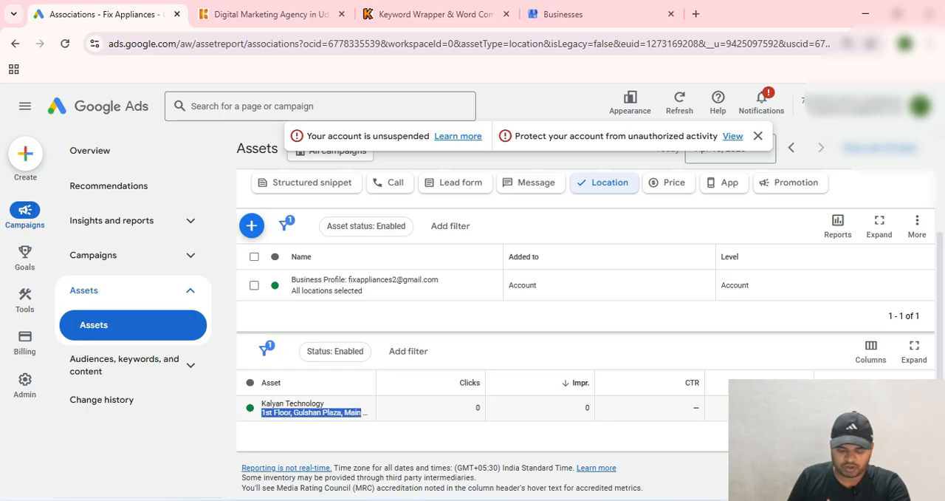
drag(262, 403, 311, 404)
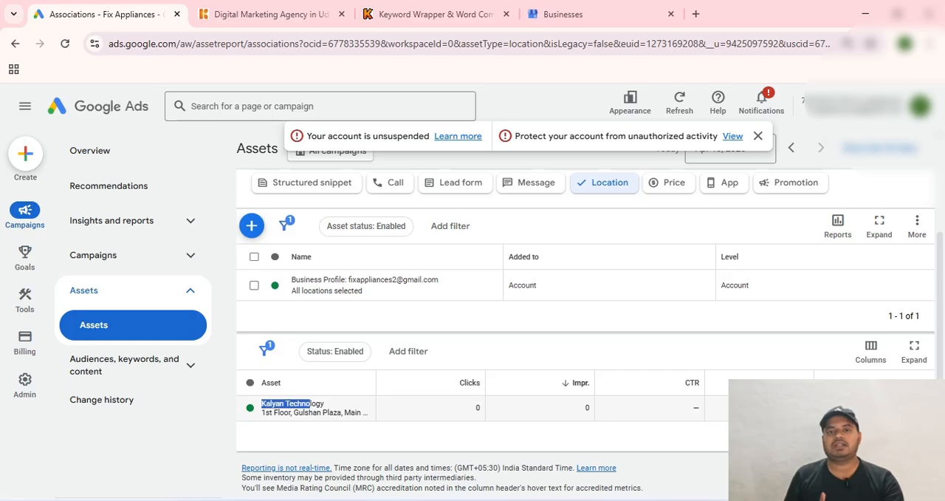